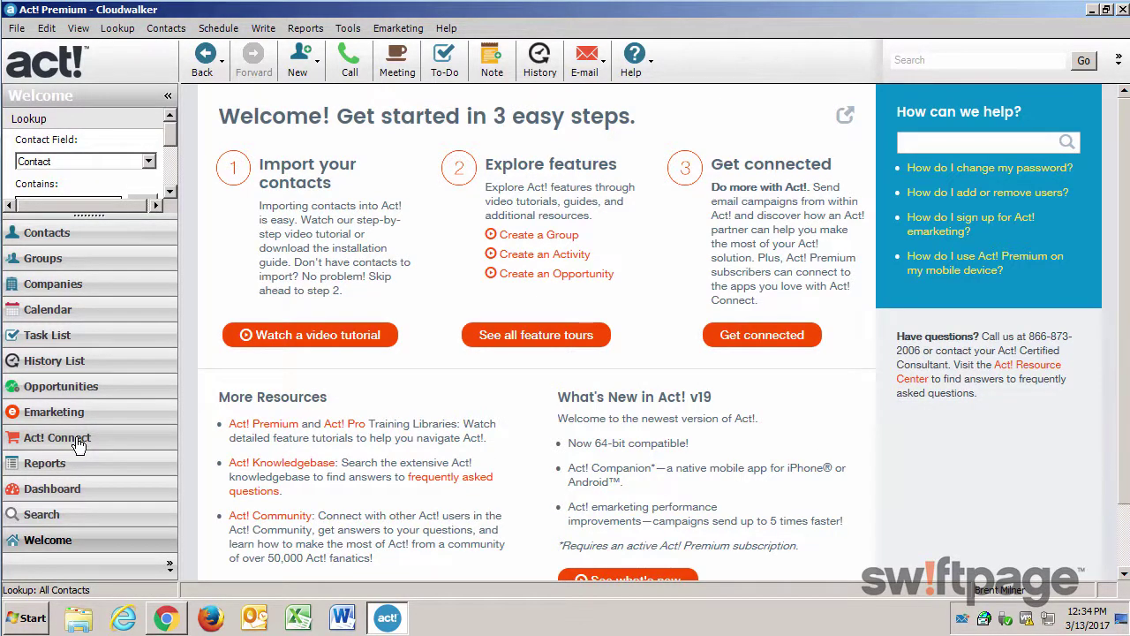
Open Act! Connect, find Volusion among the eCommerce connections and start its setup in the browser.
{"action": "left_click", "coordinate": [79, 446]}
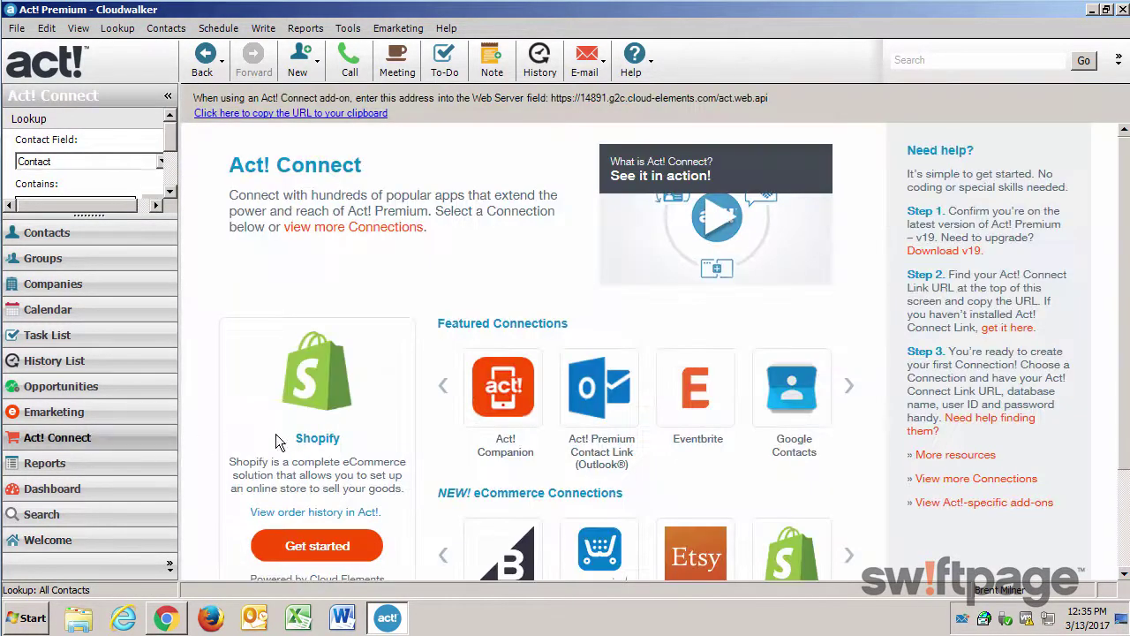
{"action": "scroll", "coordinate": [850, 484], "scroll_direction": "down", "scroll_amount": 1}
{"action": "left_click", "coordinate": [851, 492]}
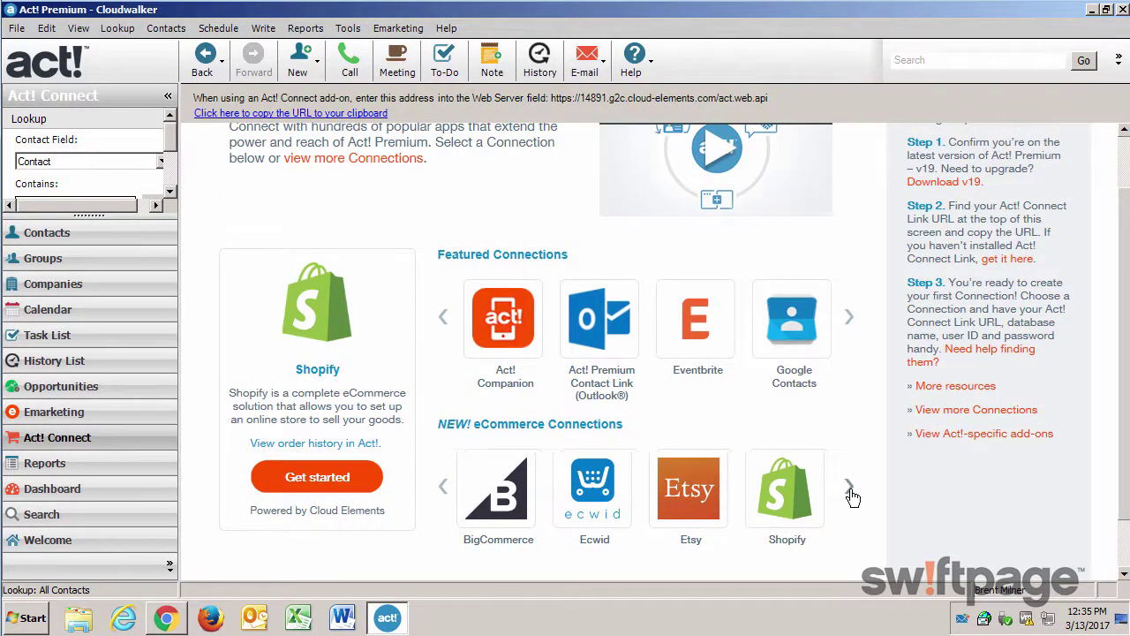
{"action": "left_click", "coordinate": [698, 495]}
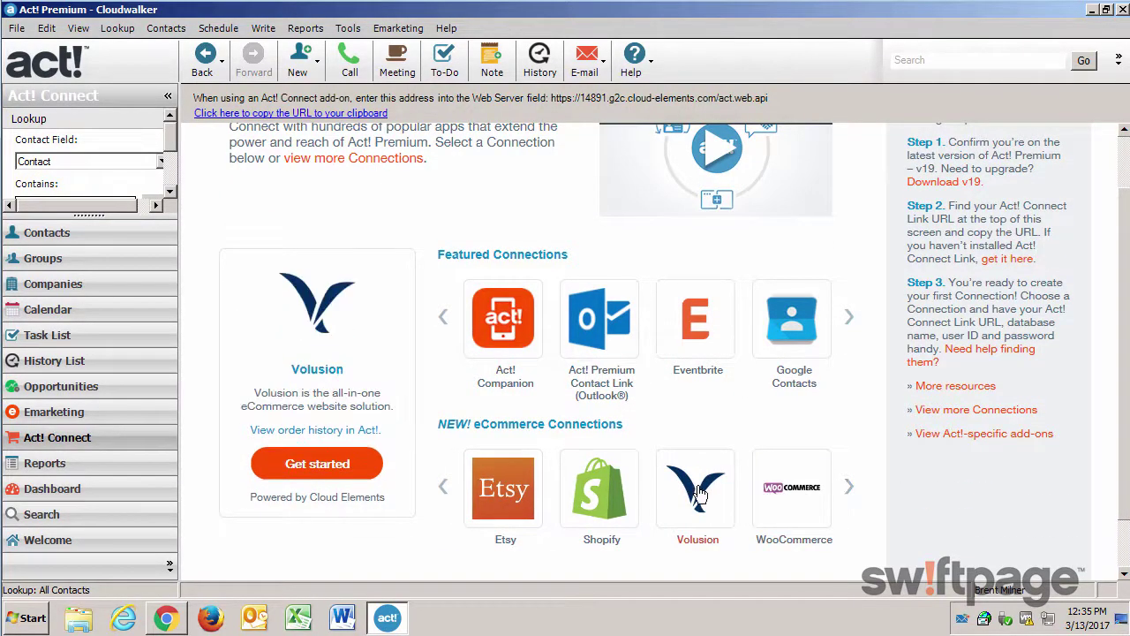
{"action": "left_click", "coordinate": [320, 464]}
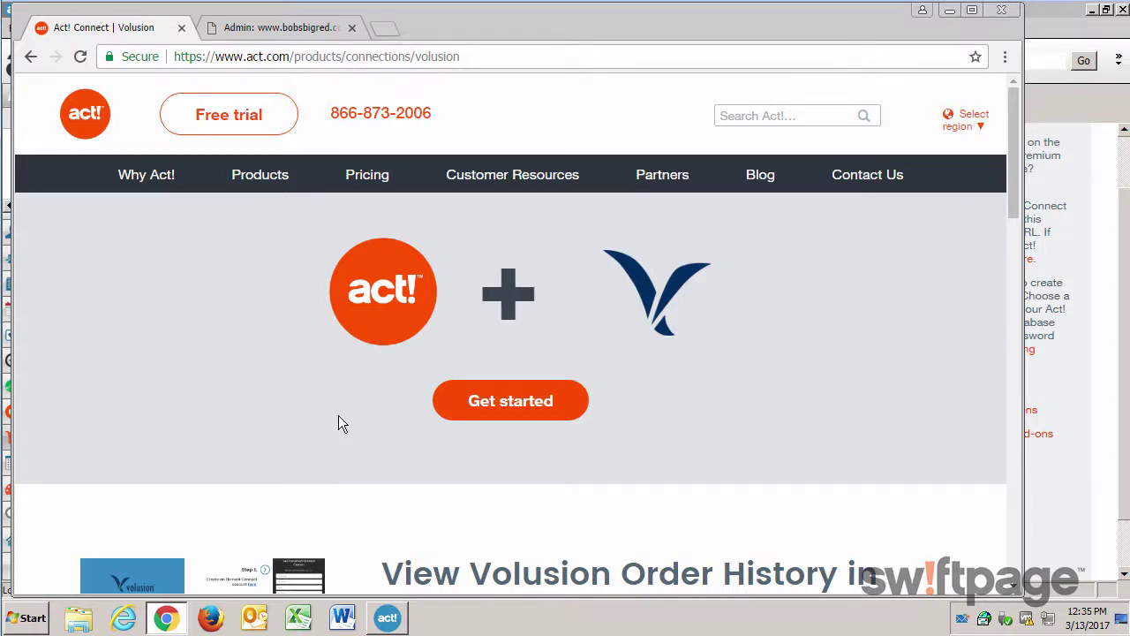
Get started with the Act! and Volusion connection and log in to Element Connect with the saved credentials.
{"action": "scroll", "coordinate": [686, 360], "scroll_direction": "down", "scroll_amount": 3}
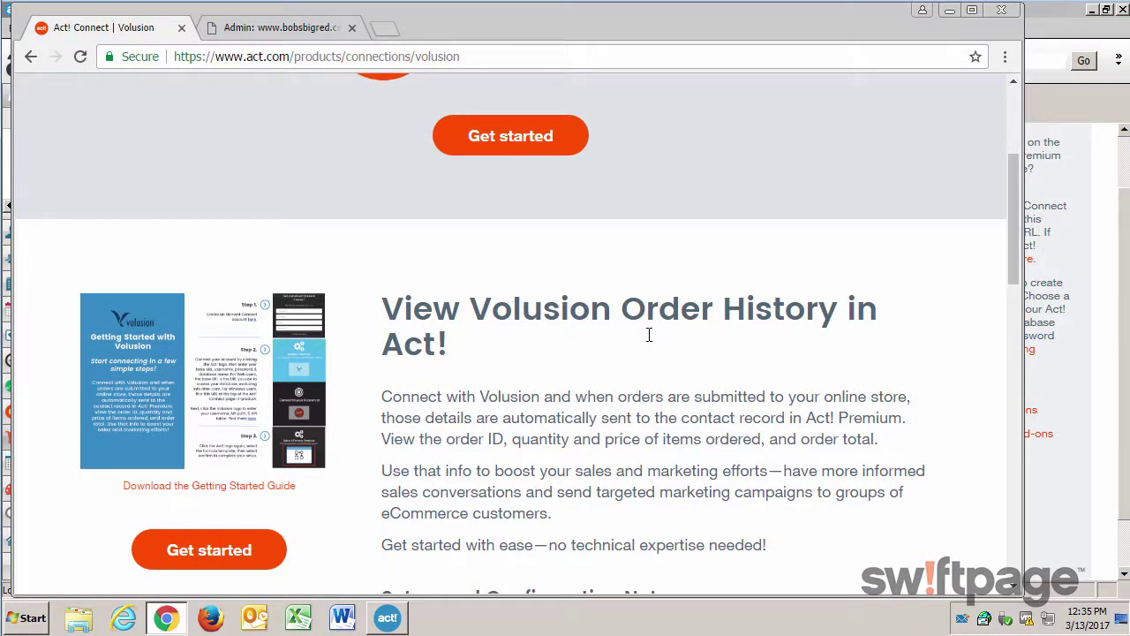
{"action": "left_click", "coordinate": [517, 144]}
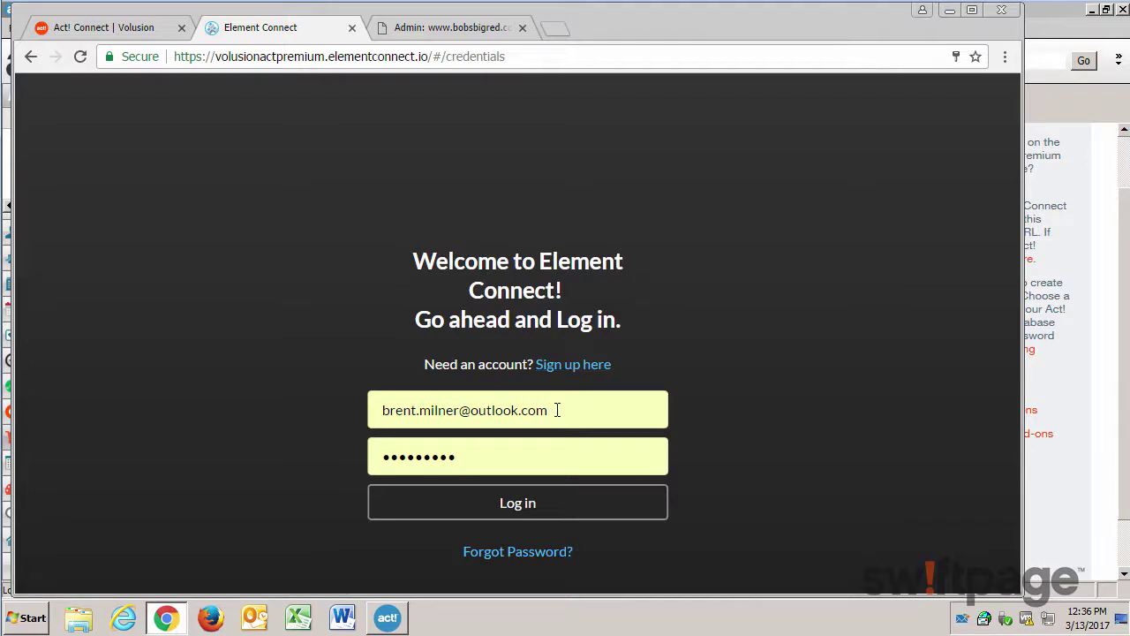
{"action": "left_click", "coordinate": [529, 507]}
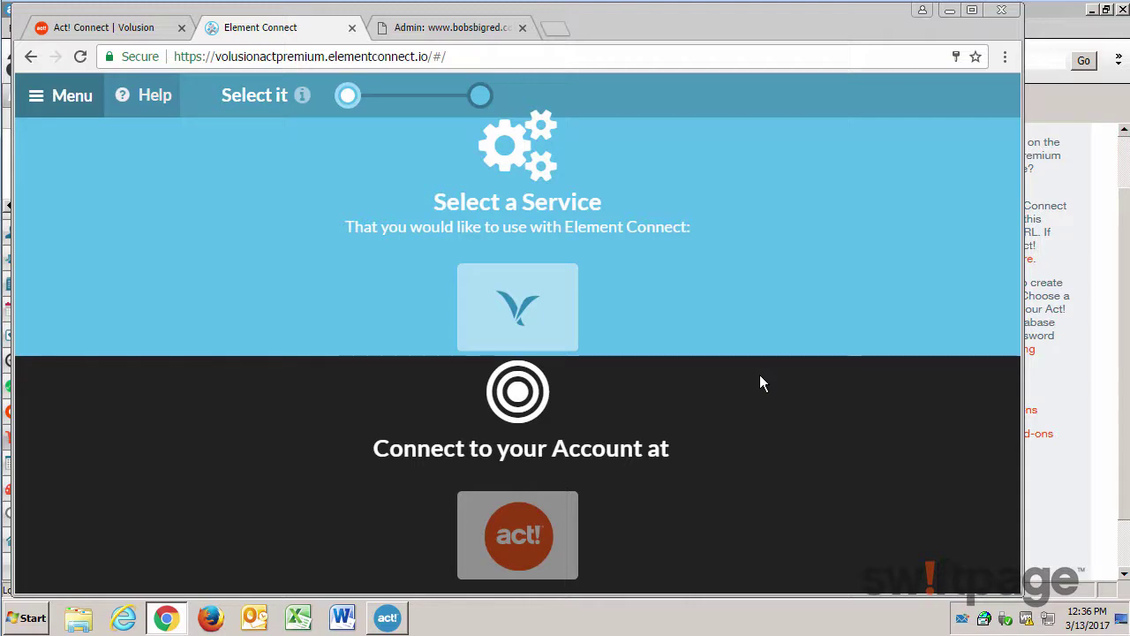
Open the Act! Premium account connection and fill its Base Url with the web server address copied from Act! Connect.
{"action": "left_click", "coordinate": [533, 548]}
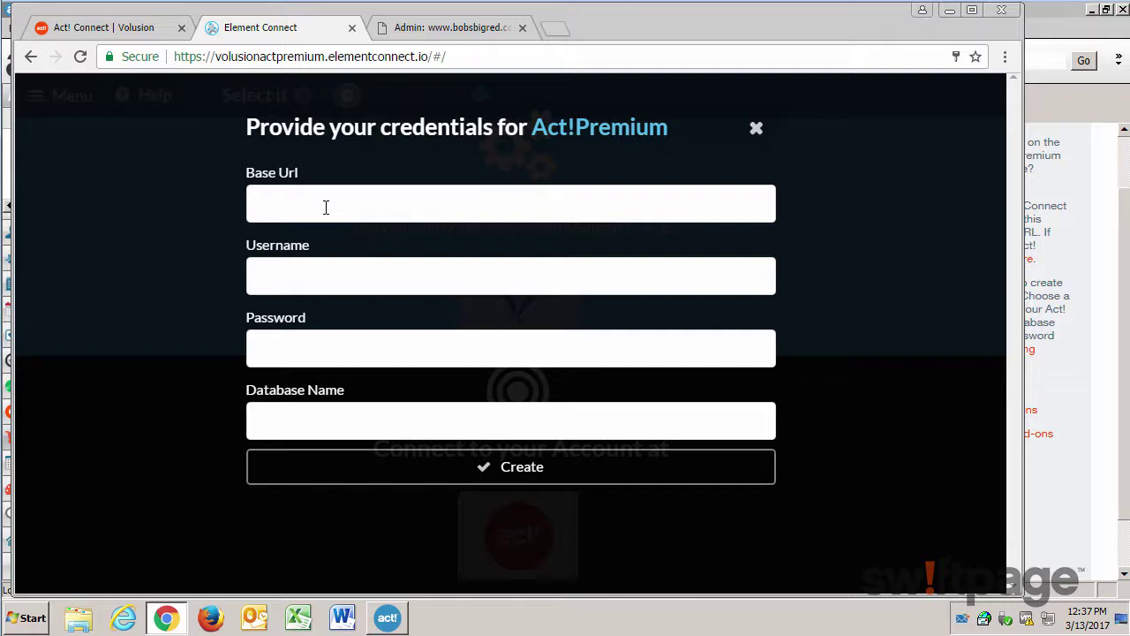
{"action": "left_click", "coordinate": [399, 624]}
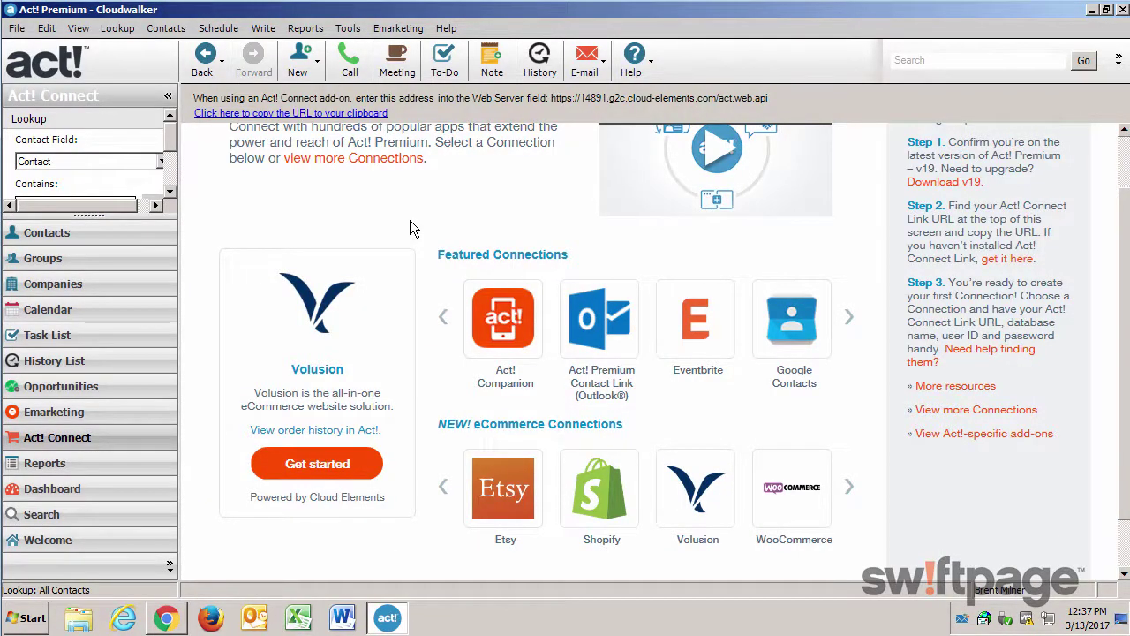
{"action": "scroll", "coordinate": [410, 220], "scroll_direction": "up", "scroll_amount": 2}
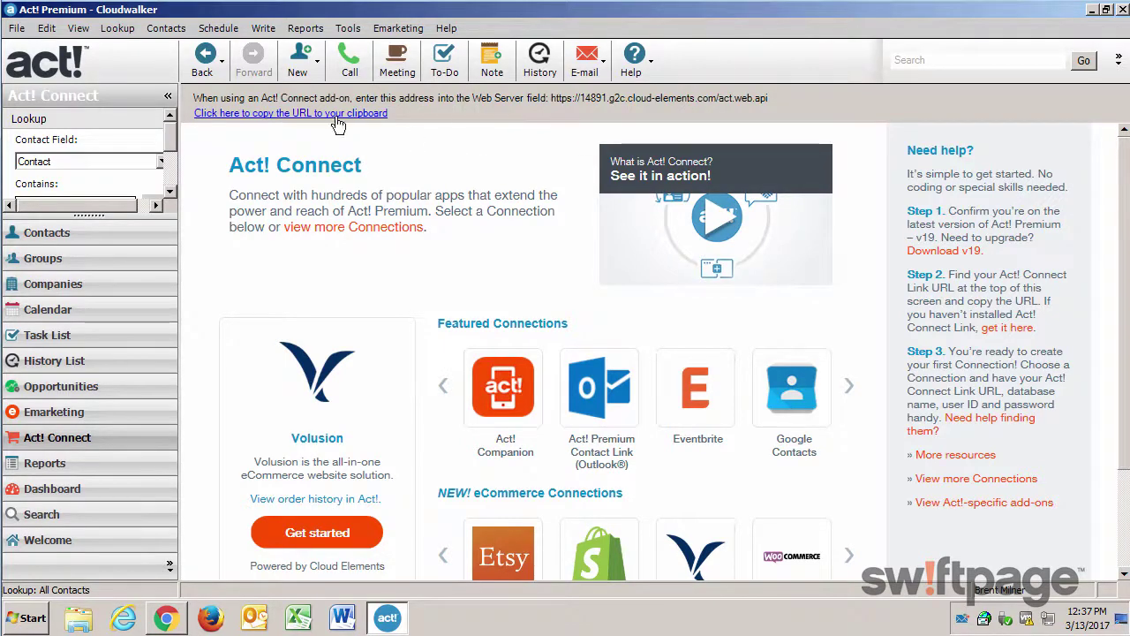
{"action": "left_click", "coordinate": [166, 617]}
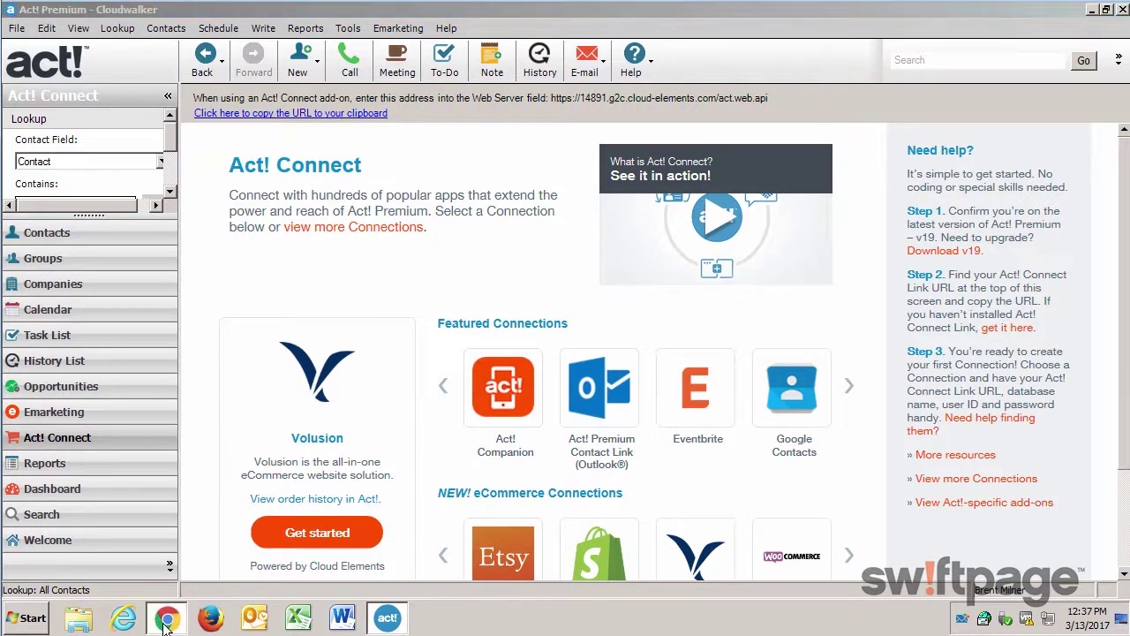
{"action": "left_click", "coordinate": [315, 198]}
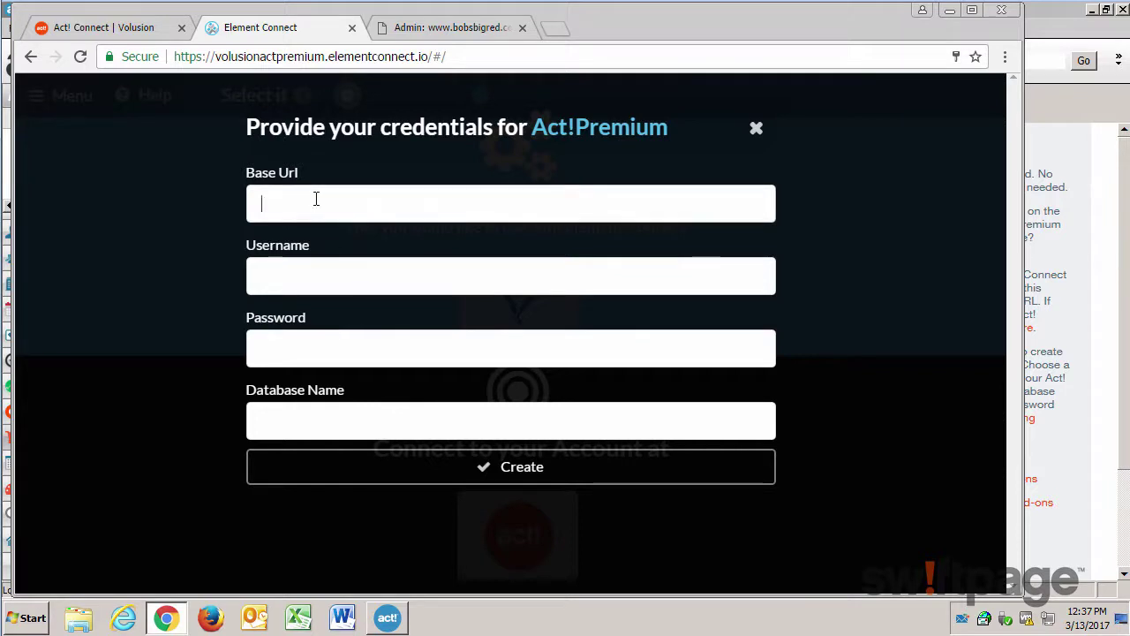
{"action": "key", "text": "ctrl+v"}
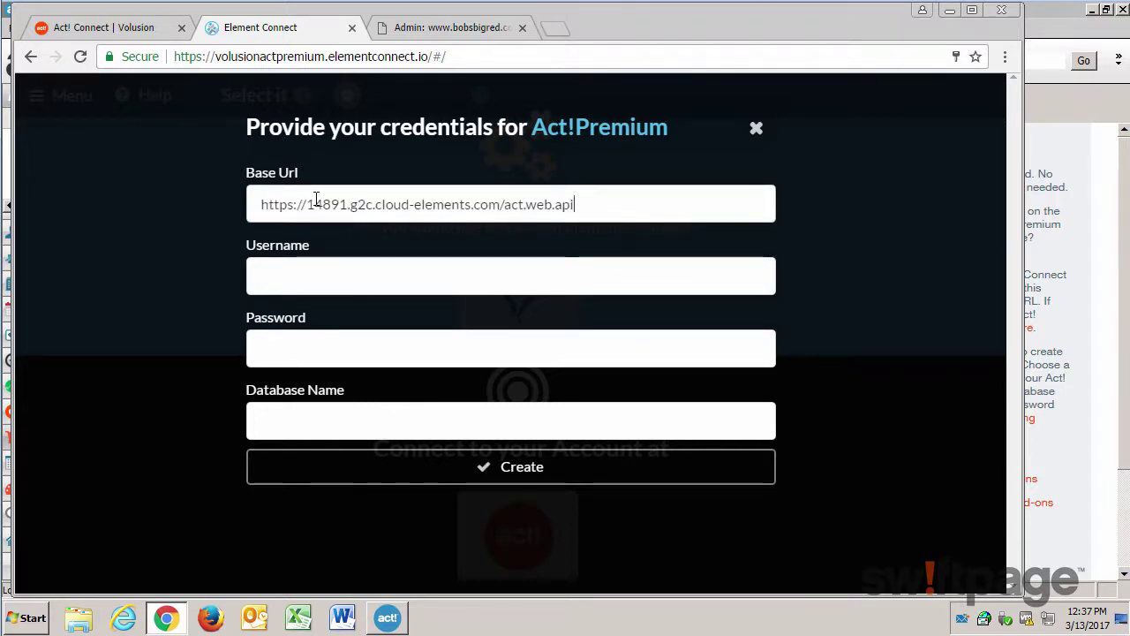
Enter the Act! username and password, set the database name to Cloudwalker, and create the Act! Premium connection.
{"action": "left_click", "coordinate": [319, 266]}
{"action": "type", "text": "Brent"}
{"action": "key", "text": "Tab"}
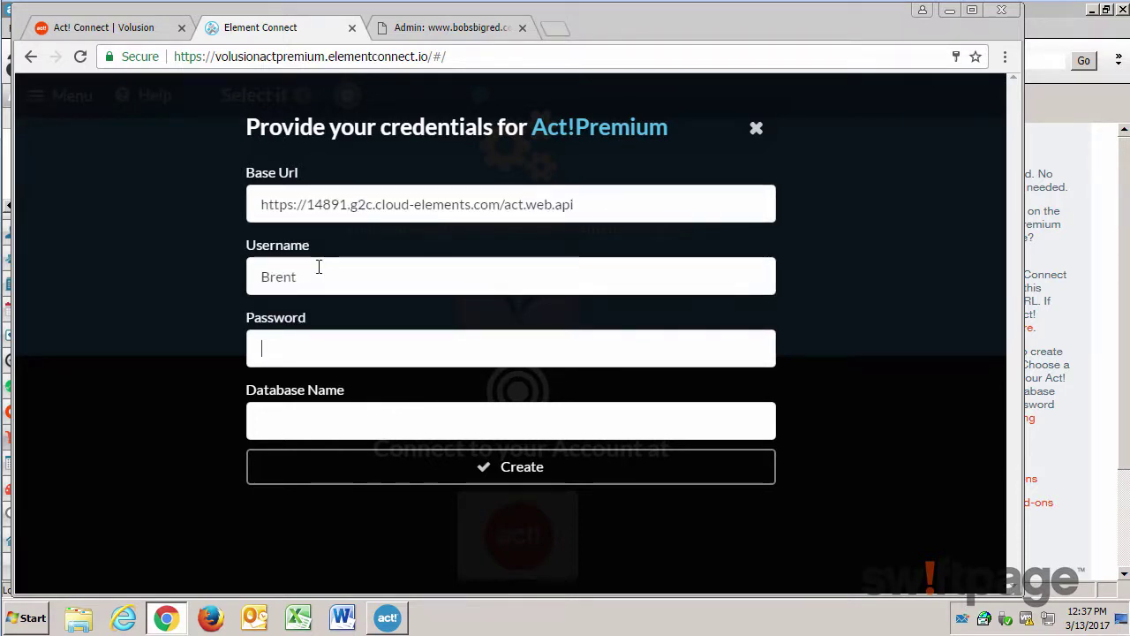
{"action": "type", "text": "*********"}
{"action": "key", "text": "Tab"}
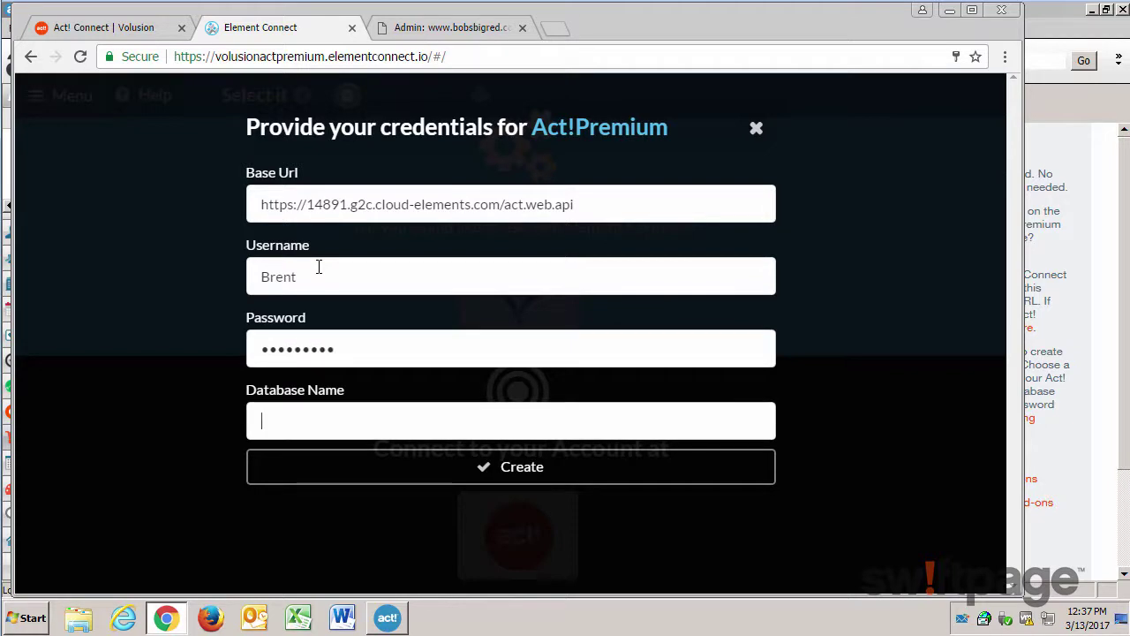
{"action": "type", "text": "C"}
{"action": "left_click", "coordinate": [347, 454]}
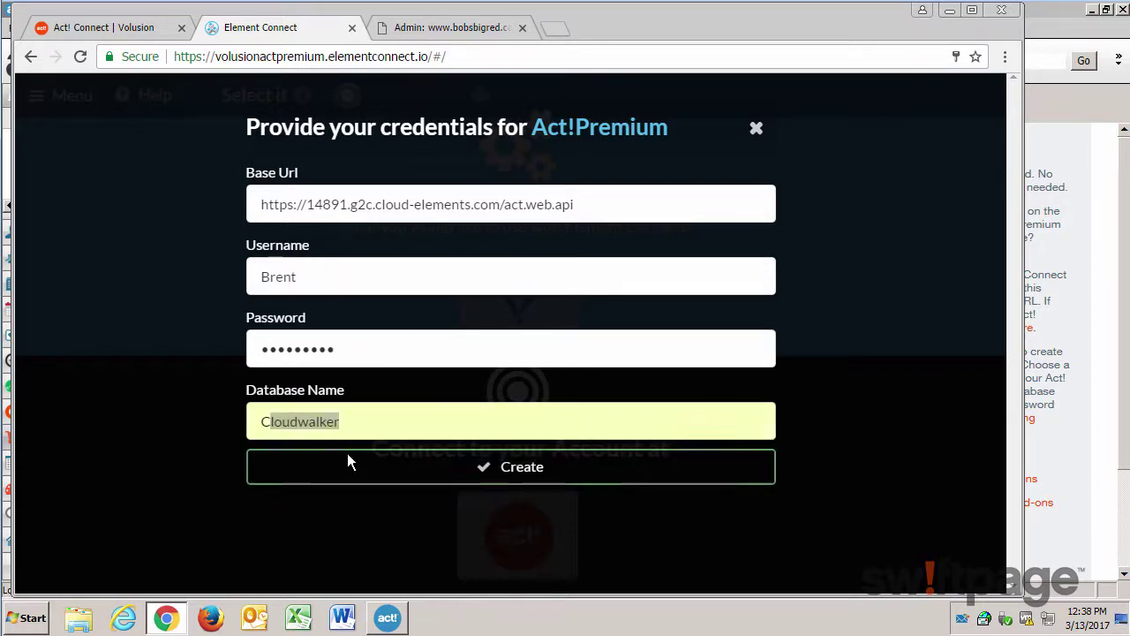
{"action": "left_click", "coordinate": [525, 474]}
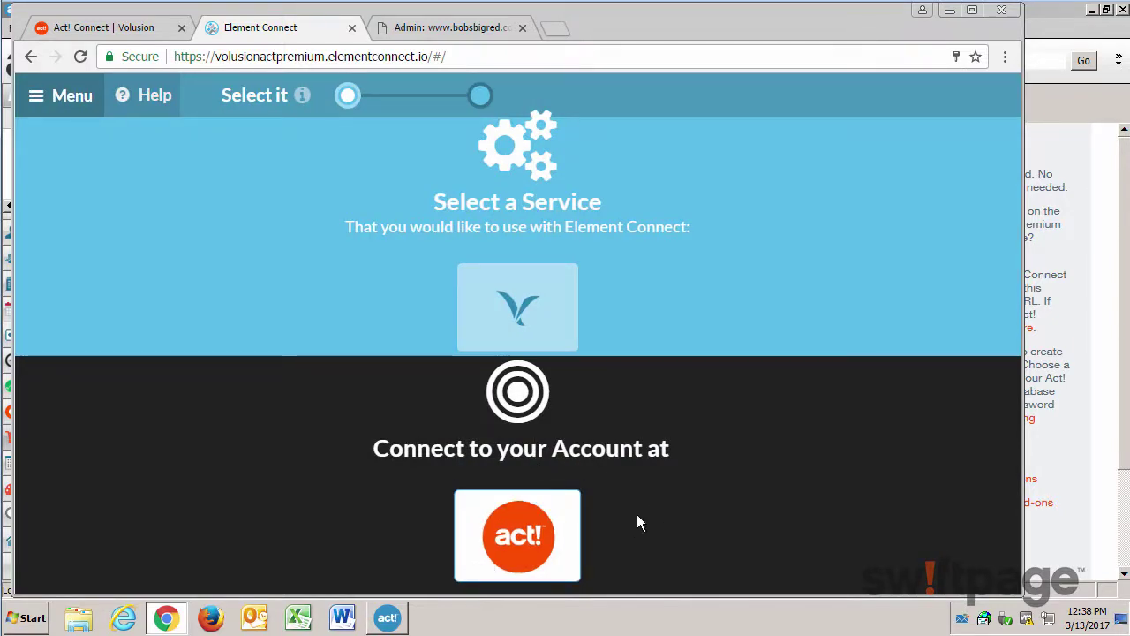
Check which credentials the Volusion service requires, and close its credentials form without filling it in.
{"action": "mouse_move", "coordinate": [551, 540]}
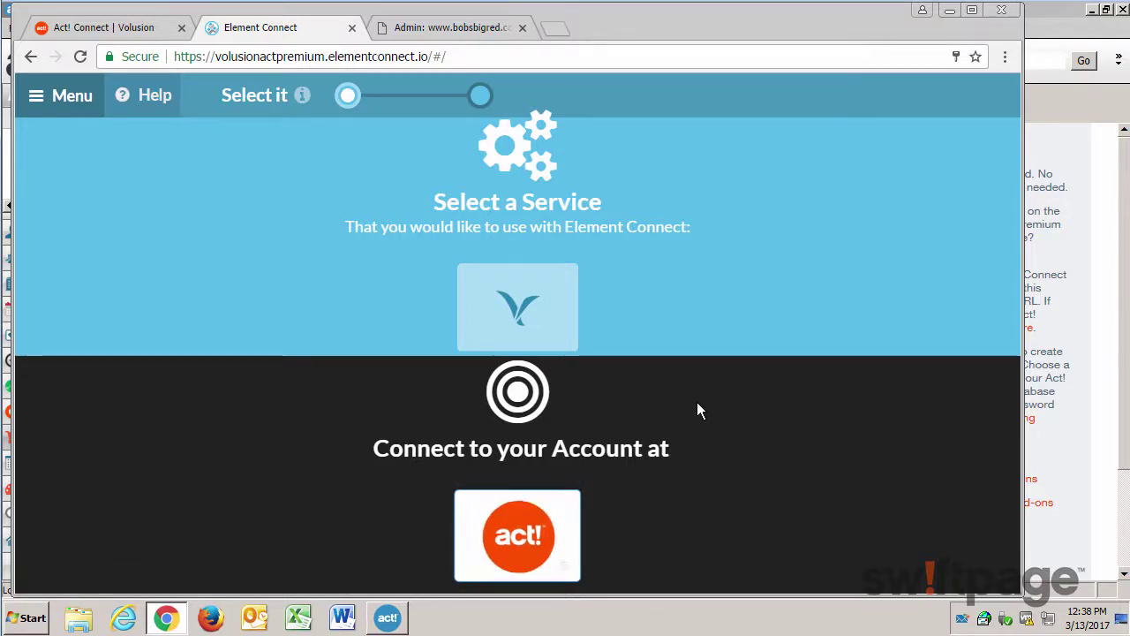
{"action": "left_click", "coordinate": [550, 323]}
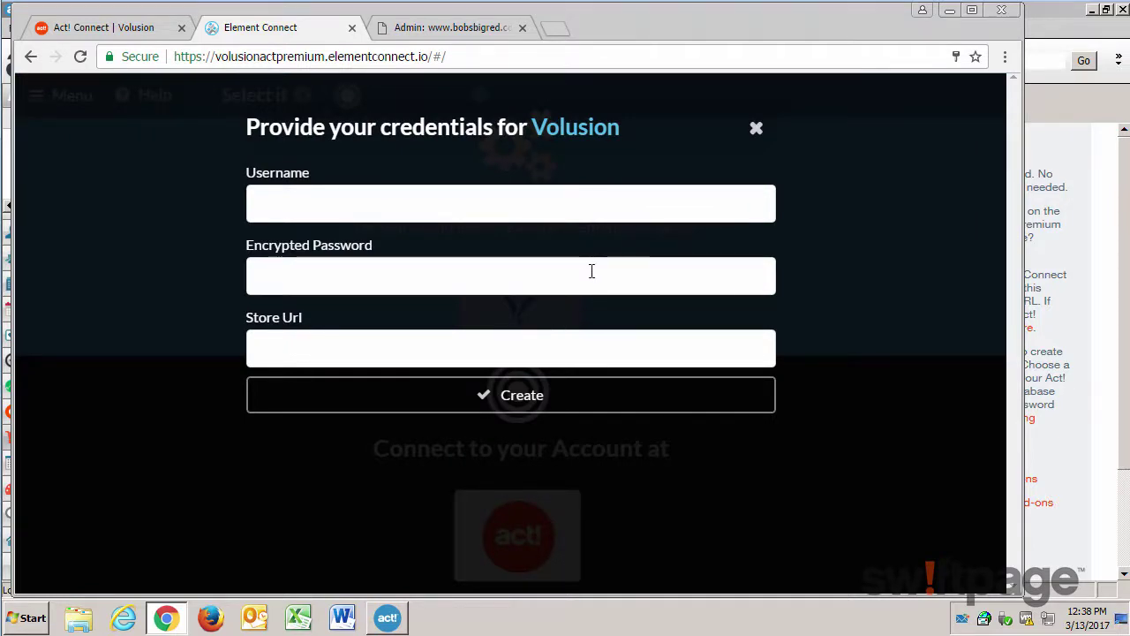
{"action": "left_click", "coordinate": [756, 130]}
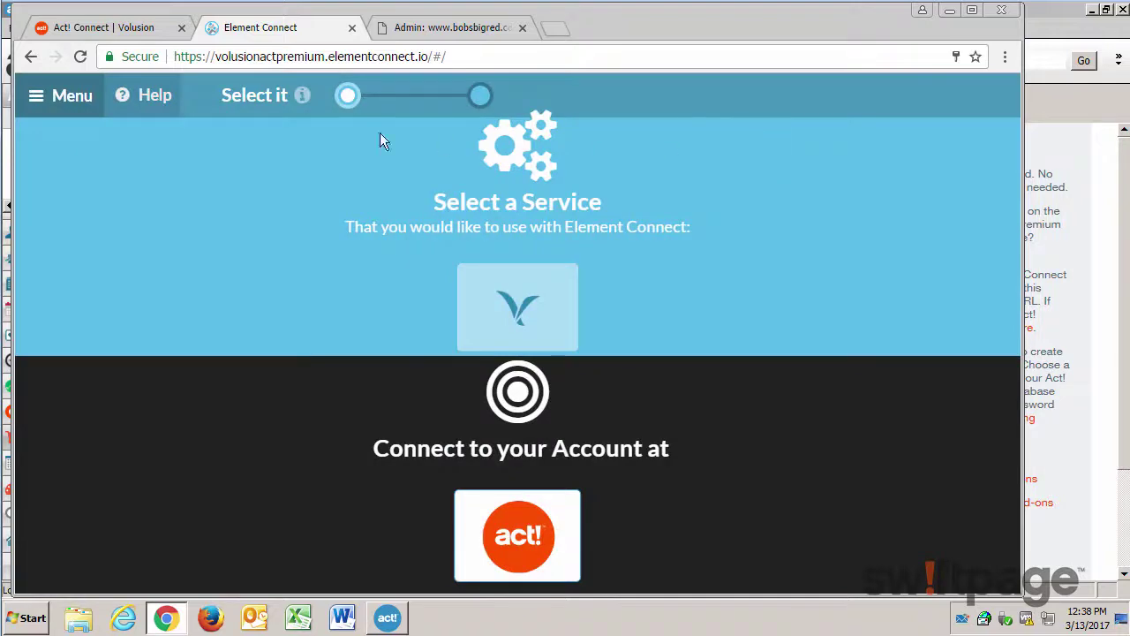
Open the Volusion endpoint setup guide from the Element Connect help and review its instructions for finding the store credentials.
{"action": "left_click", "coordinate": [149, 97]}
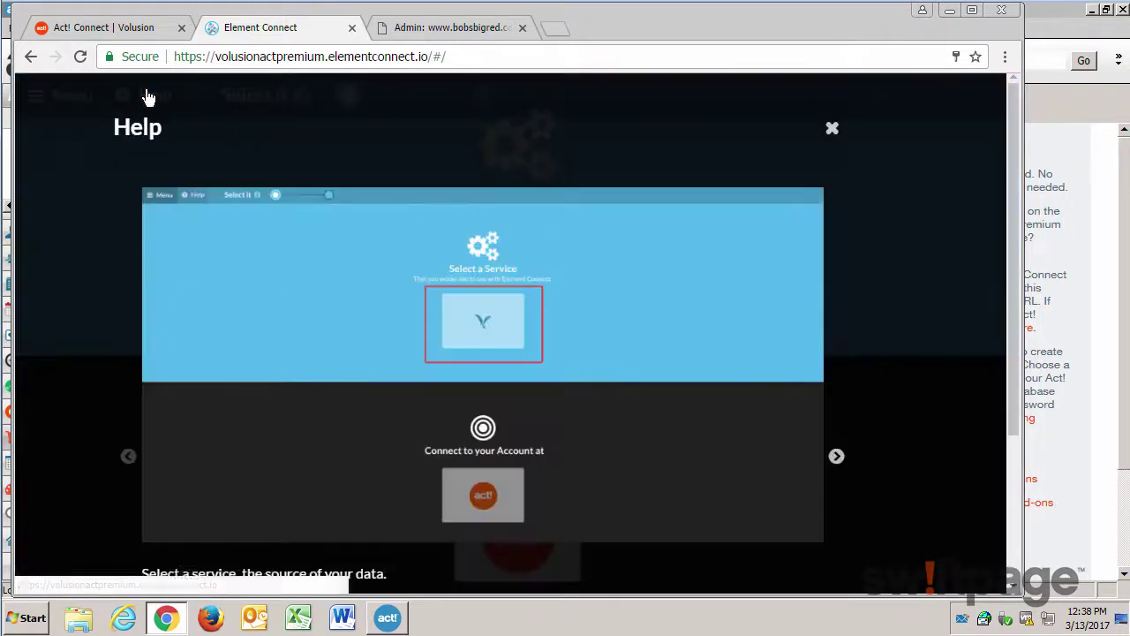
{"action": "left_click", "coordinate": [834, 460]}
{"action": "scroll", "coordinate": [789, 434], "scroll_direction": "down", "scroll_amount": 5}
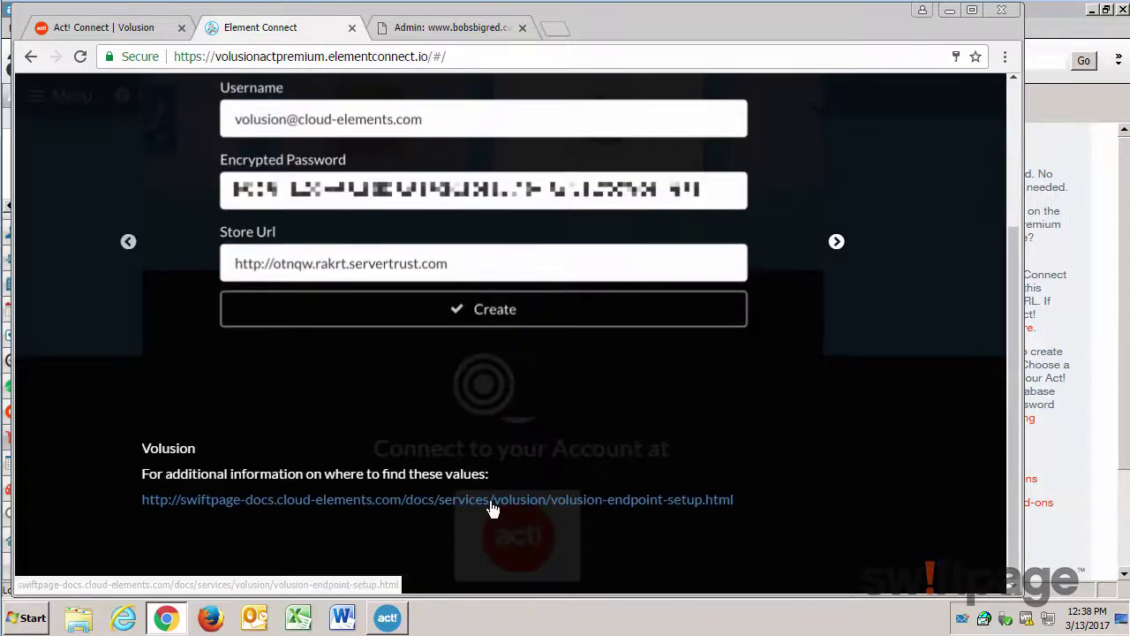
{"action": "left_click", "coordinate": [492, 499]}
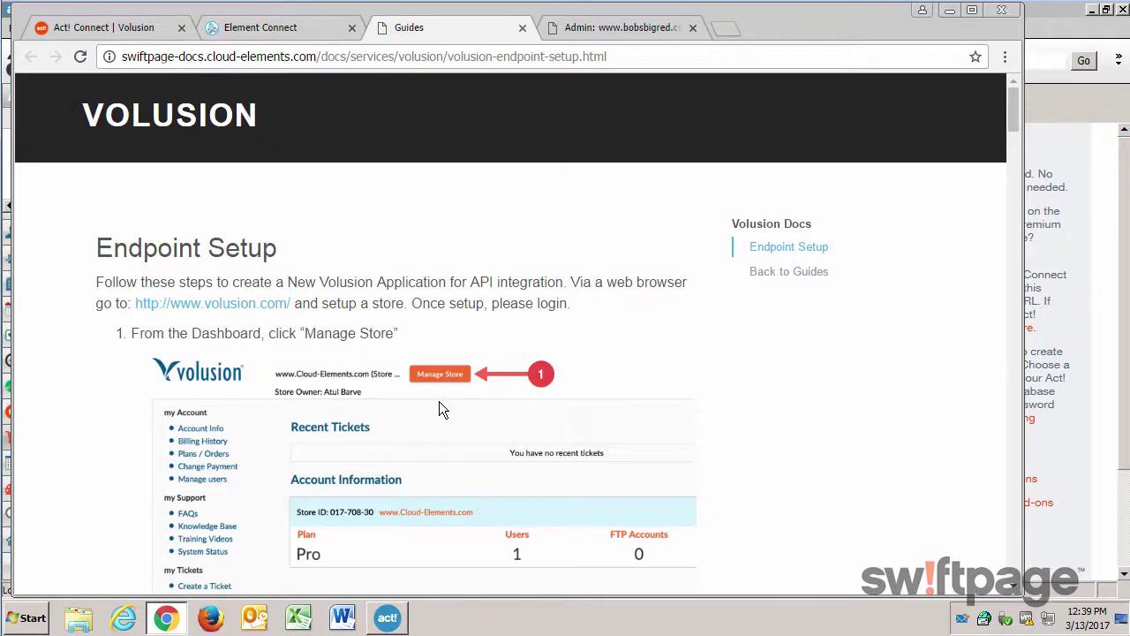
{"action": "scroll", "coordinate": [439, 401], "scroll_direction": "down", "scroll_amount": 4}
{"action": "scroll", "coordinate": [427, 481], "scroll_direction": "down", "scroll_amount": 5}
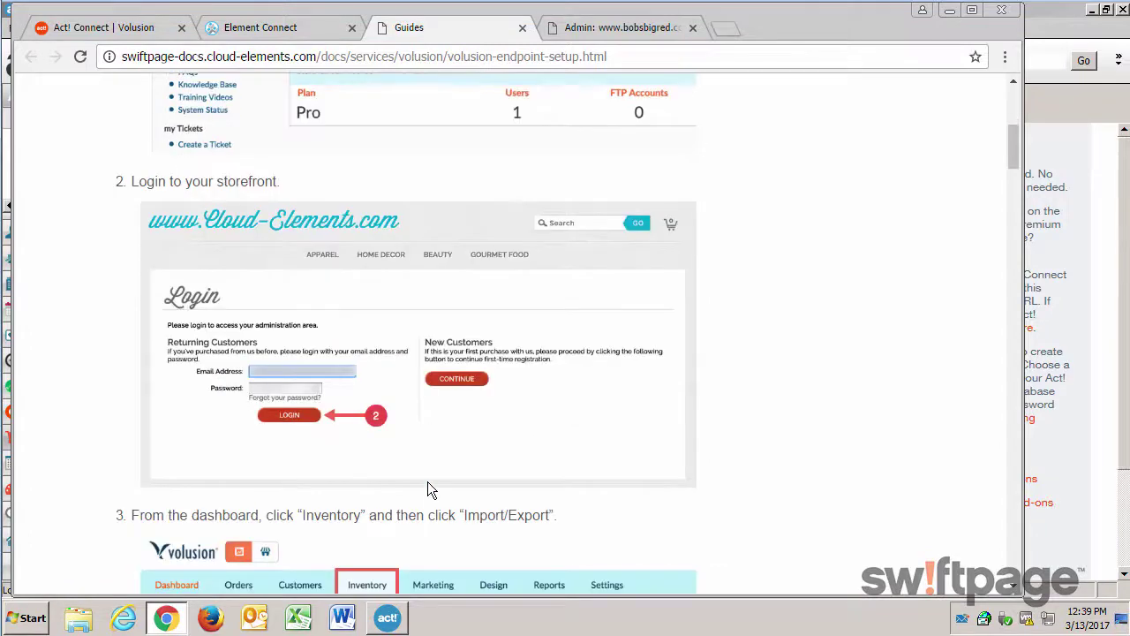
{"action": "scroll", "coordinate": [439, 480], "scroll_direction": "down", "scroll_amount": 1}
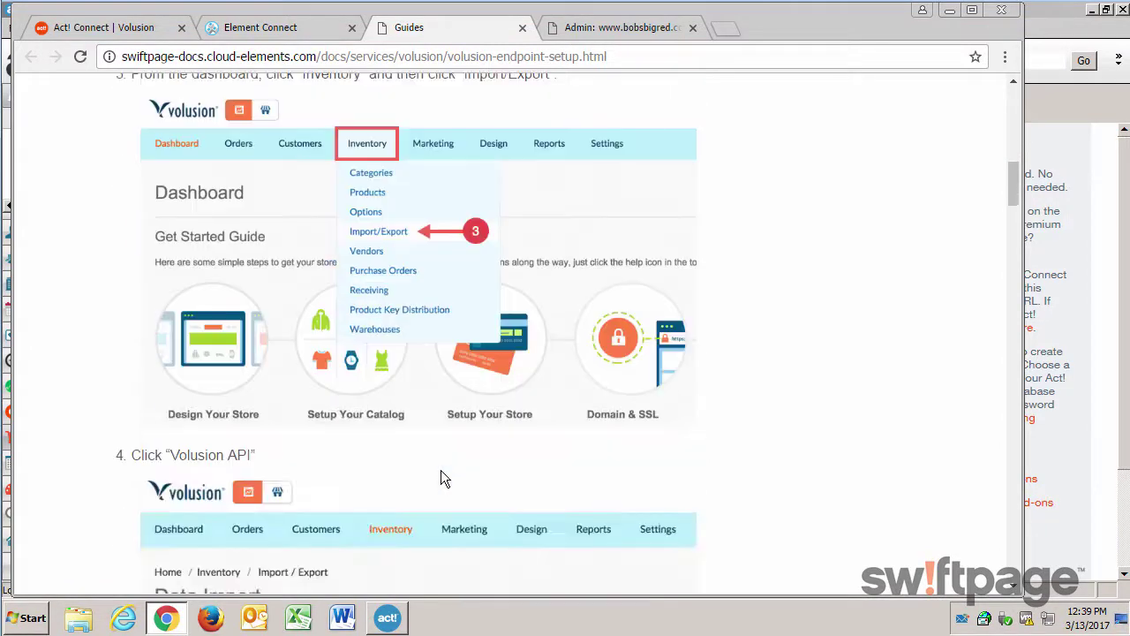
{"action": "scroll", "coordinate": [507, 371], "scroll_direction": "up", "scroll_amount": 10}
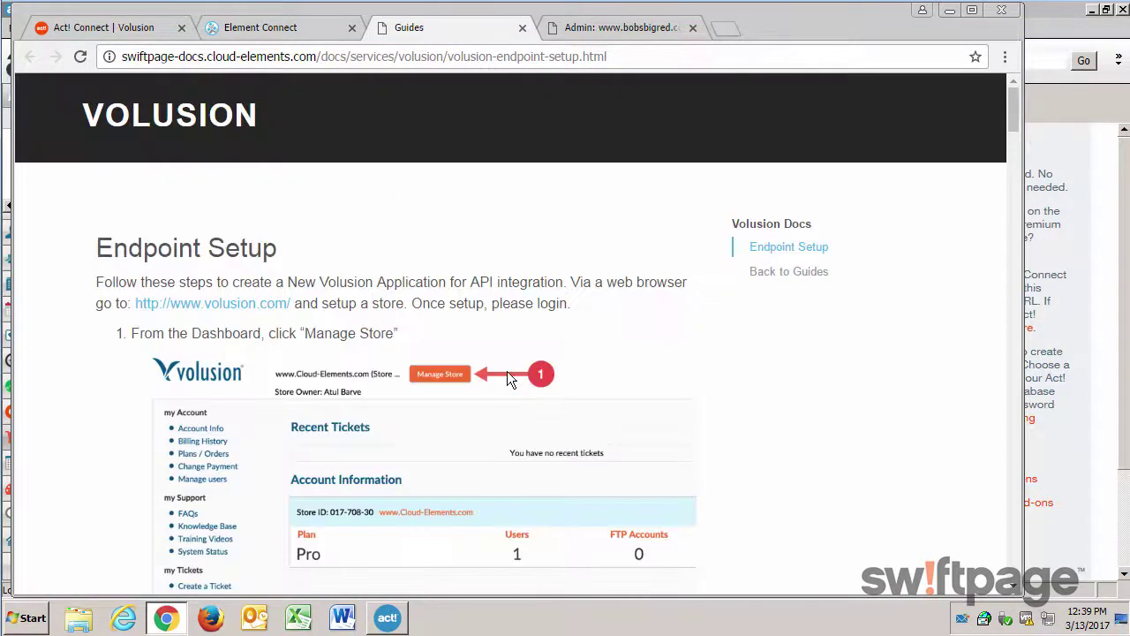
Go to the Volusion API settings in the store's admin area and save public XML for Featured Products and All Products.
{"action": "left_click", "coordinate": [640, 31]}
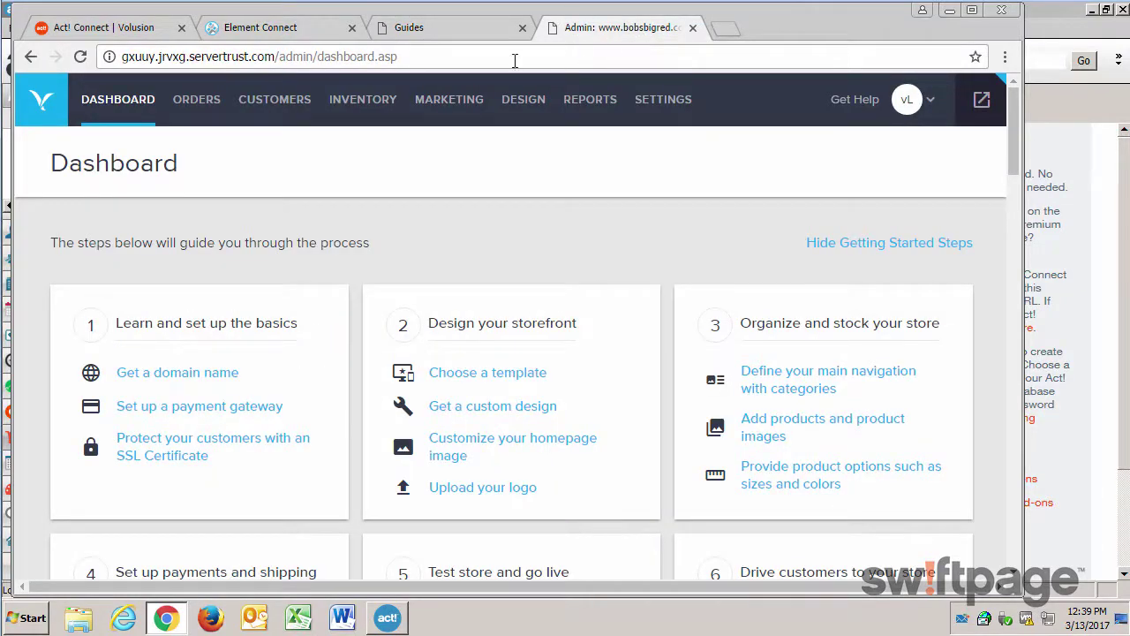
{"action": "mouse_move", "coordinate": [371, 108]}
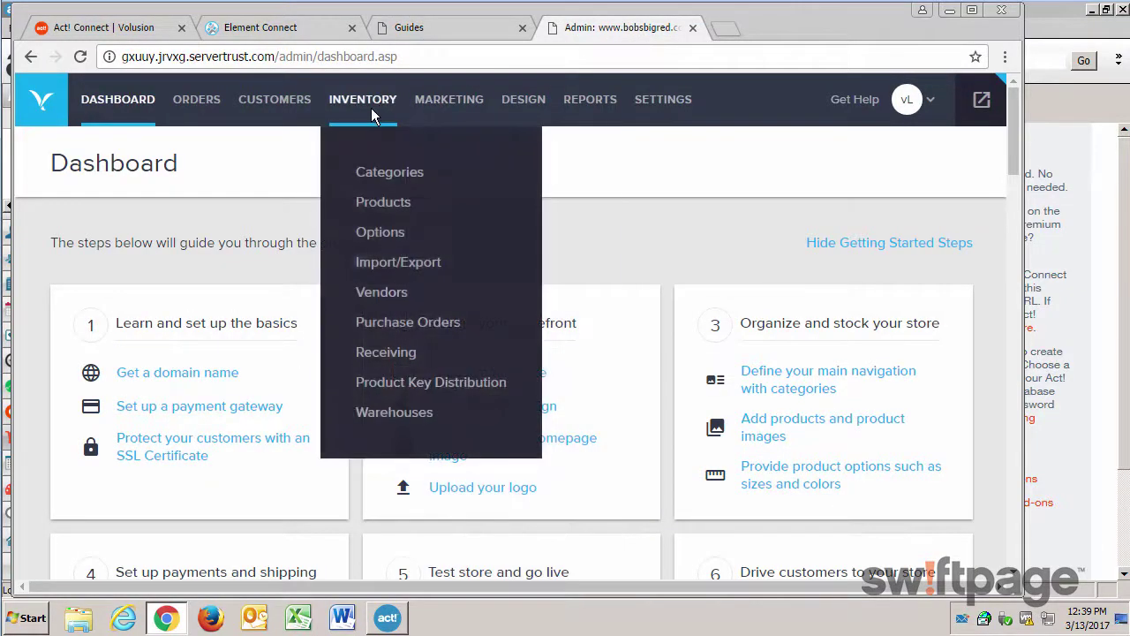
{"action": "left_click", "coordinate": [399, 269]}
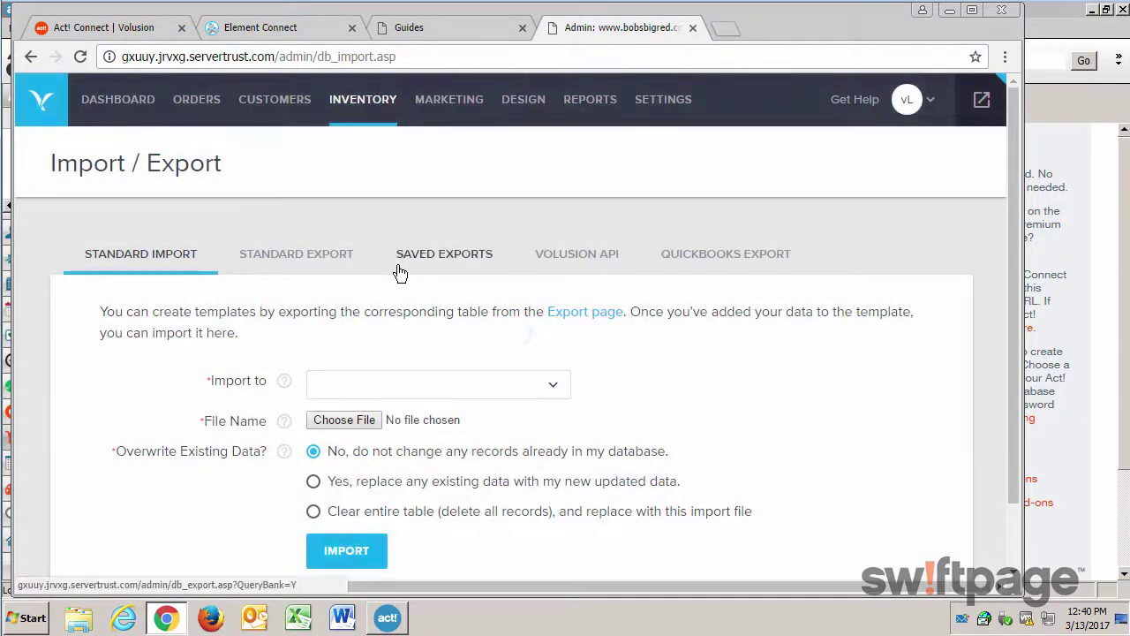
{"action": "left_click", "coordinate": [584, 264]}
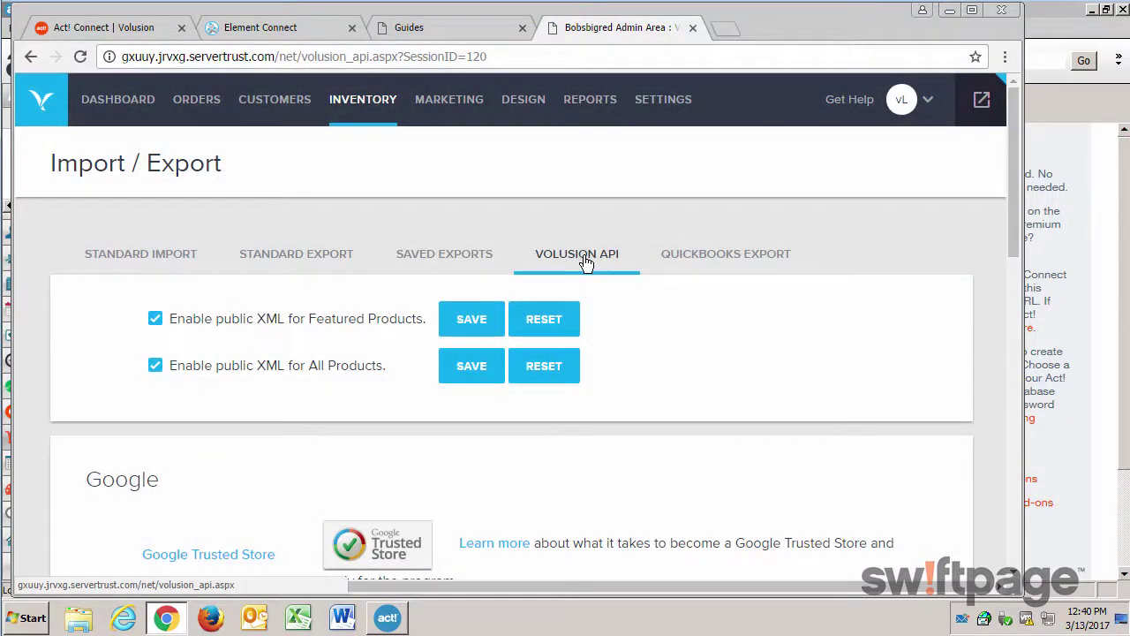
{"action": "left_click", "coordinate": [469, 324]}
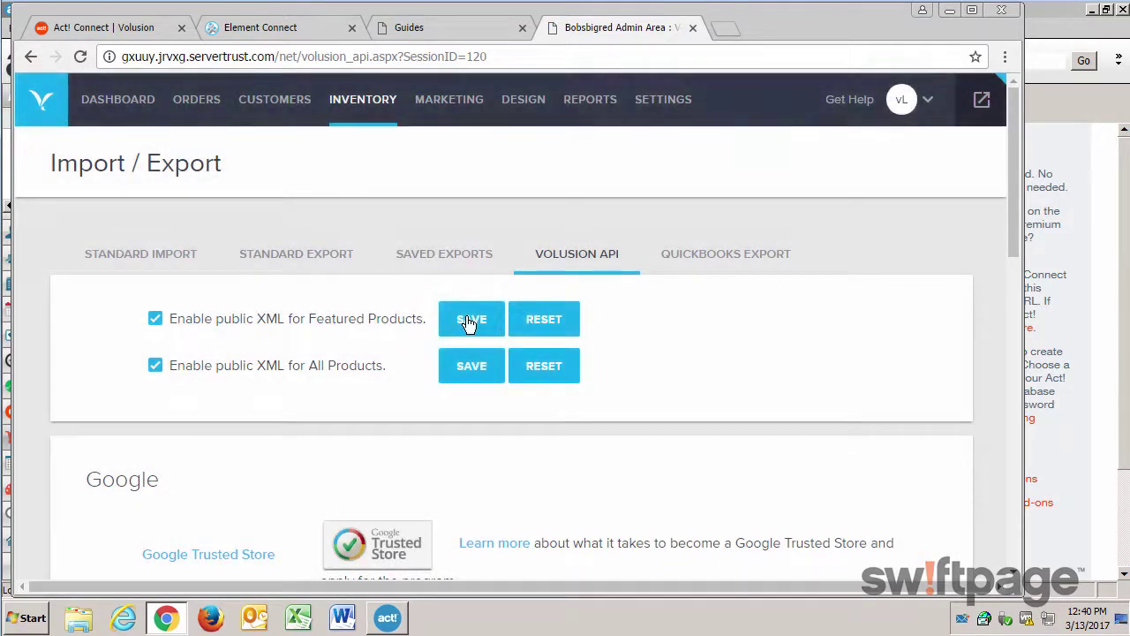
{"action": "left_click", "coordinate": [477, 385]}
Run the Generic\Orders API to generate the store's web service URL, and return to Element Connect.
{"action": "scroll", "coordinate": [596, 399], "scroll_direction": "down", "scroll_amount": 5}
{"action": "scroll", "coordinate": [597, 406], "scroll_direction": "down", "scroll_amount": 1}
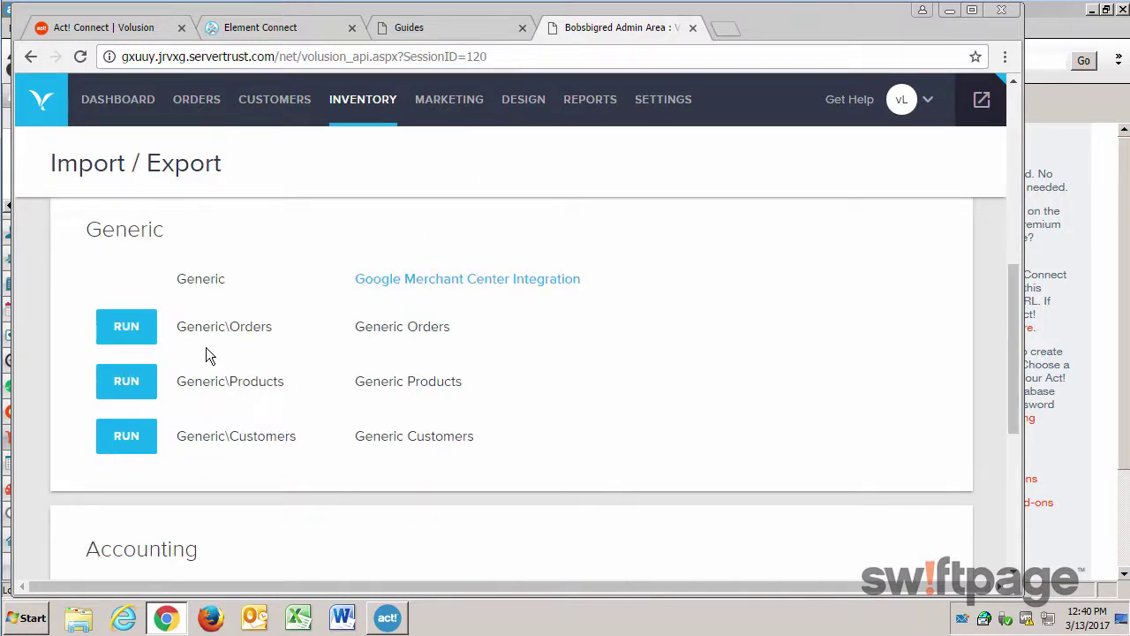
{"action": "left_click", "coordinate": [117, 328]}
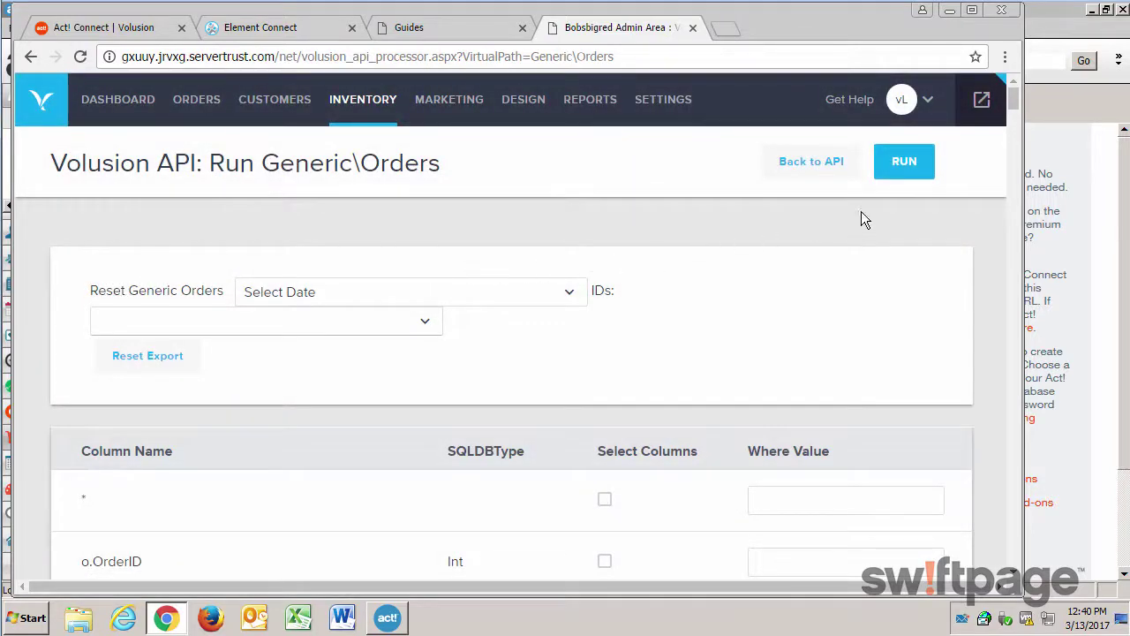
{"action": "left_click", "coordinate": [900, 170]}
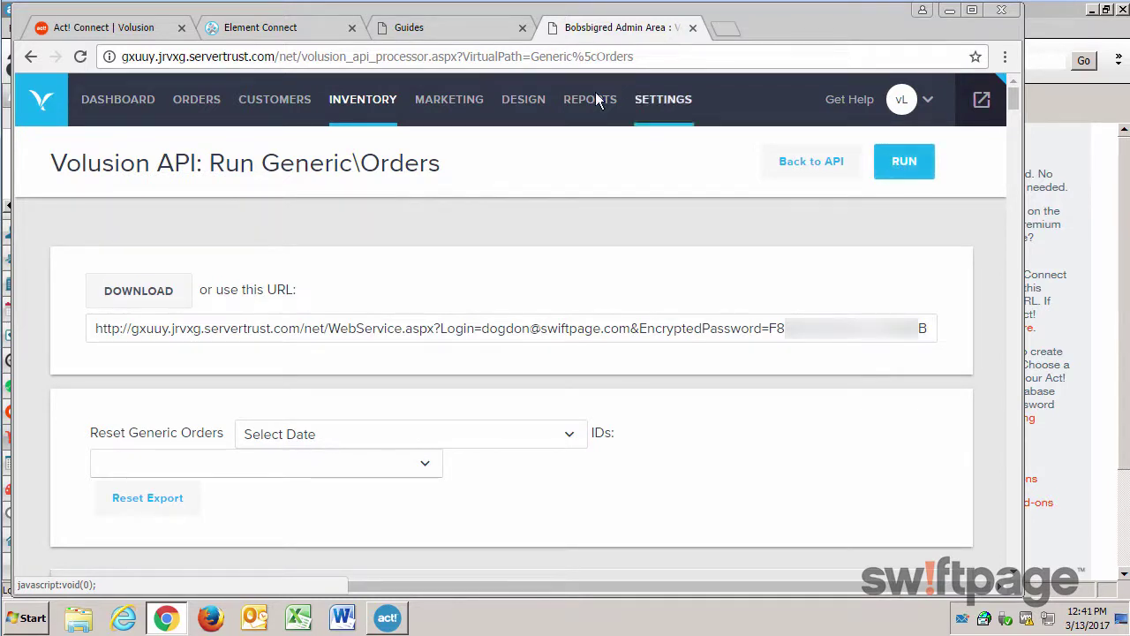
{"action": "left_click", "coordinate": [269, 27]}
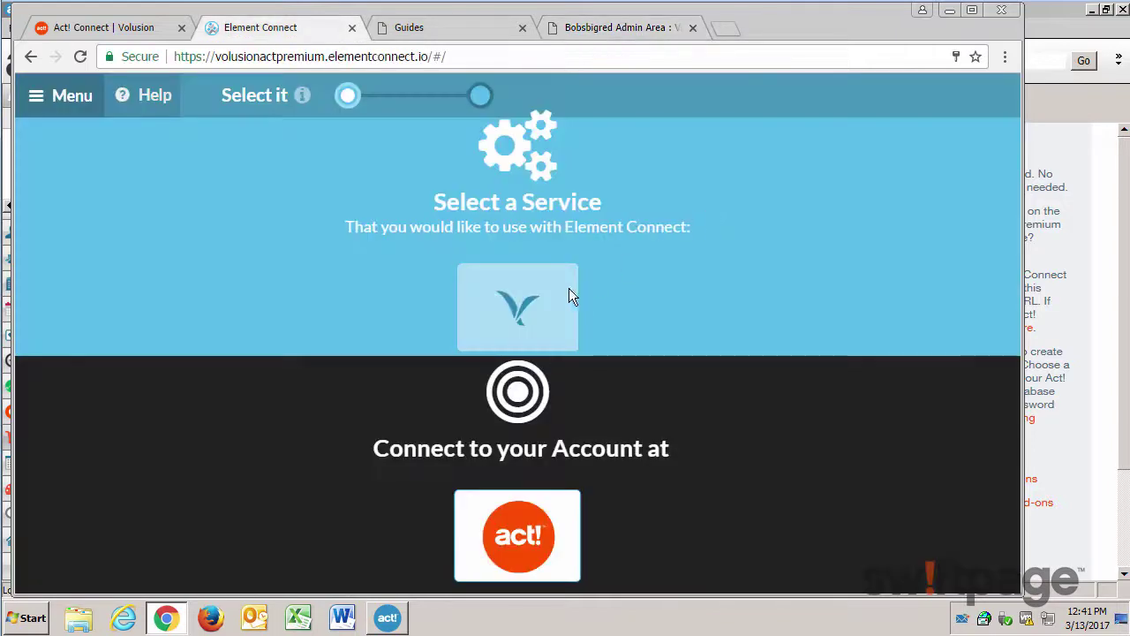
Open the Volusion service's credentials form and fill in the Username with the login e-mail copied from the store's web service URL.
{"action": "left_click", "coordinate": [521, 323]}
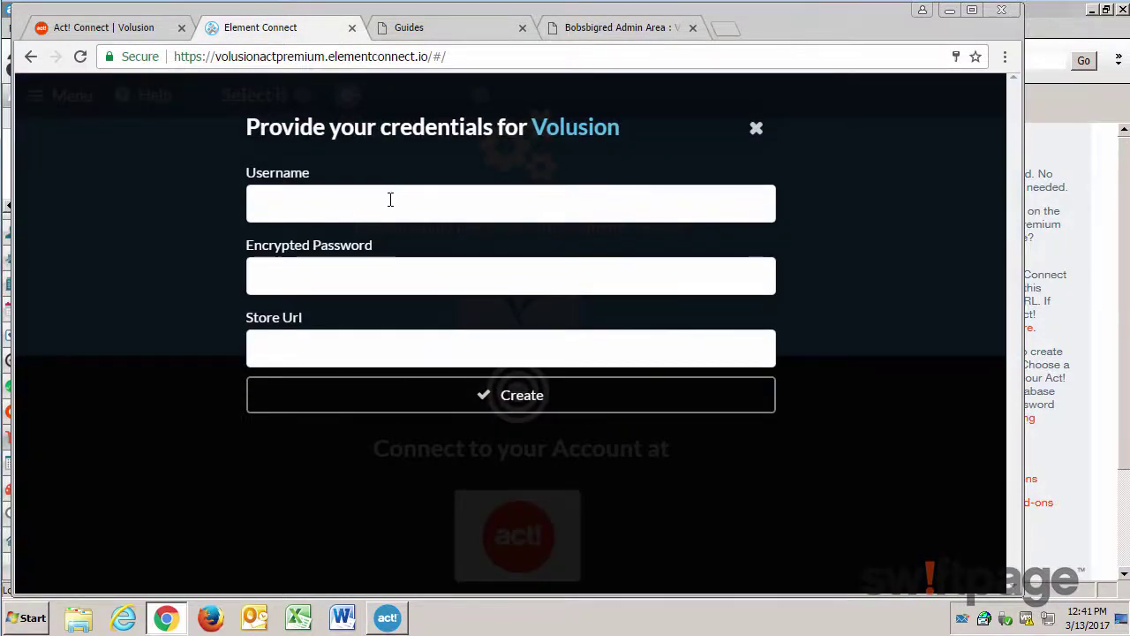
{"action": "left_click", "coordinate": [630, 28]}
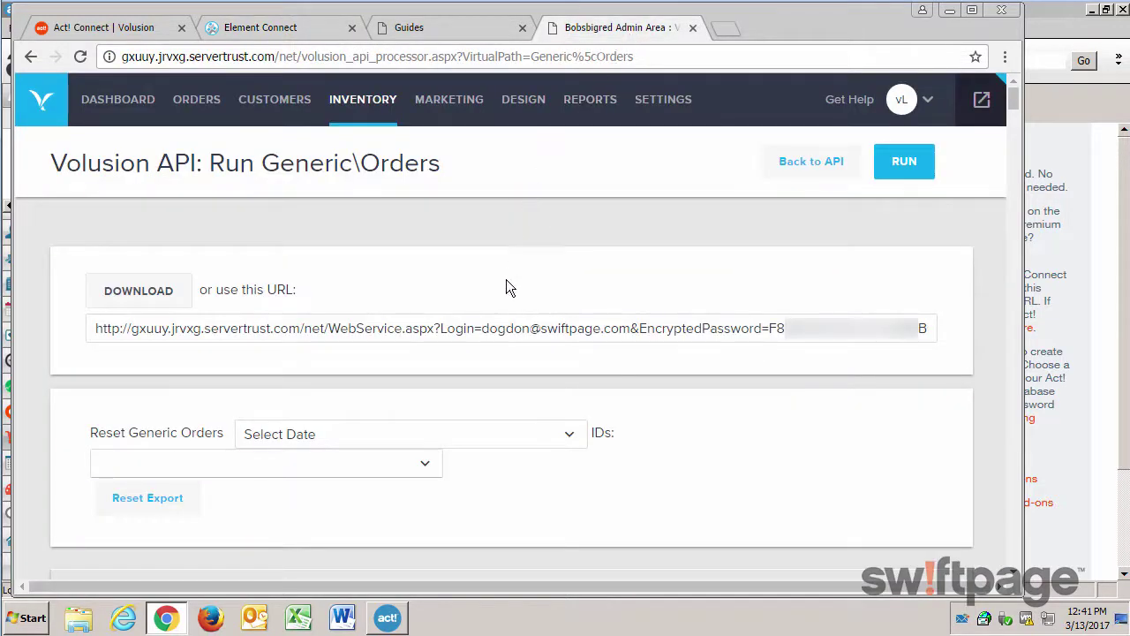
{"action": "left_click", "coordinate": [482, 330]}
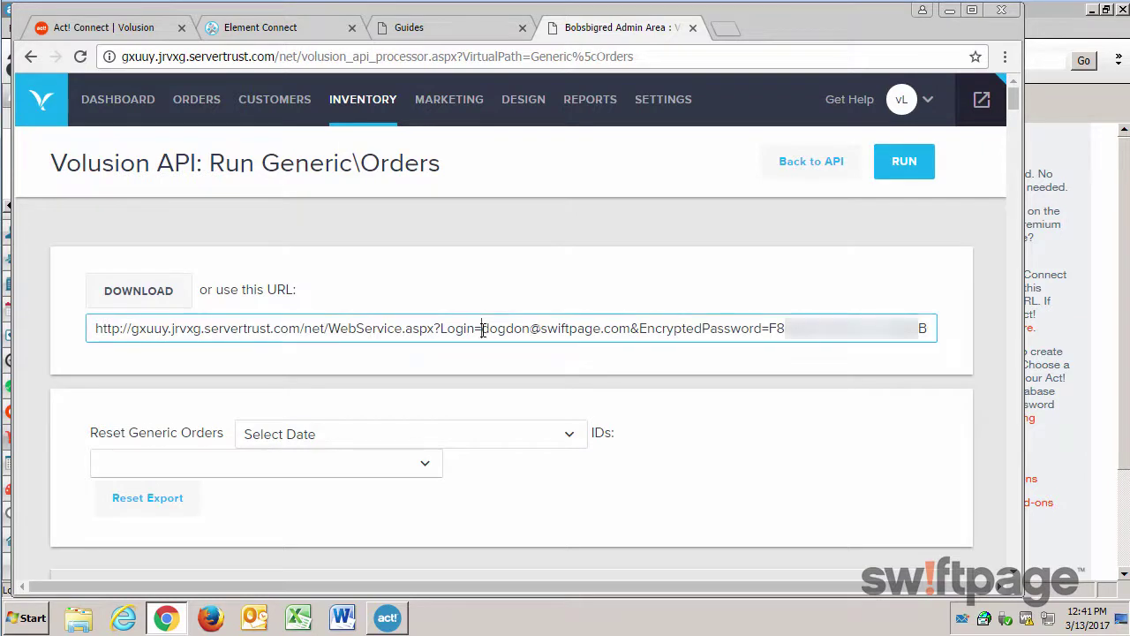
{"action": "left_click_drag", "start_coordinate": [482, 329], "coordinate": [633, 332]}
{"action": "key", "text": "ctrl+c"}
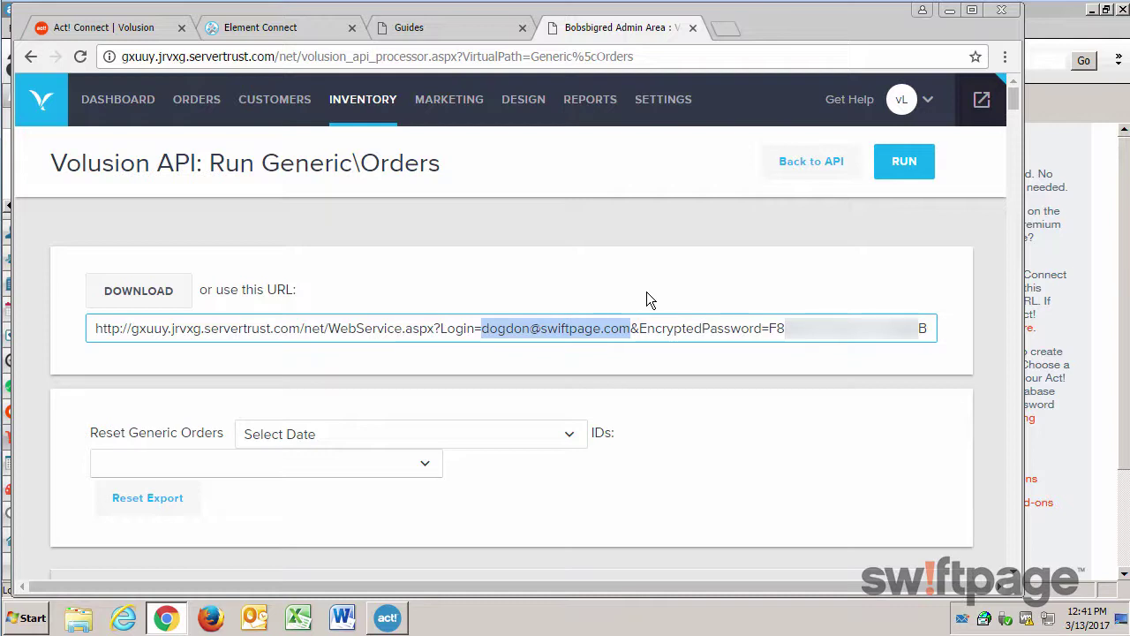
{"action": "left_click", "coordinate": [284, 32]}
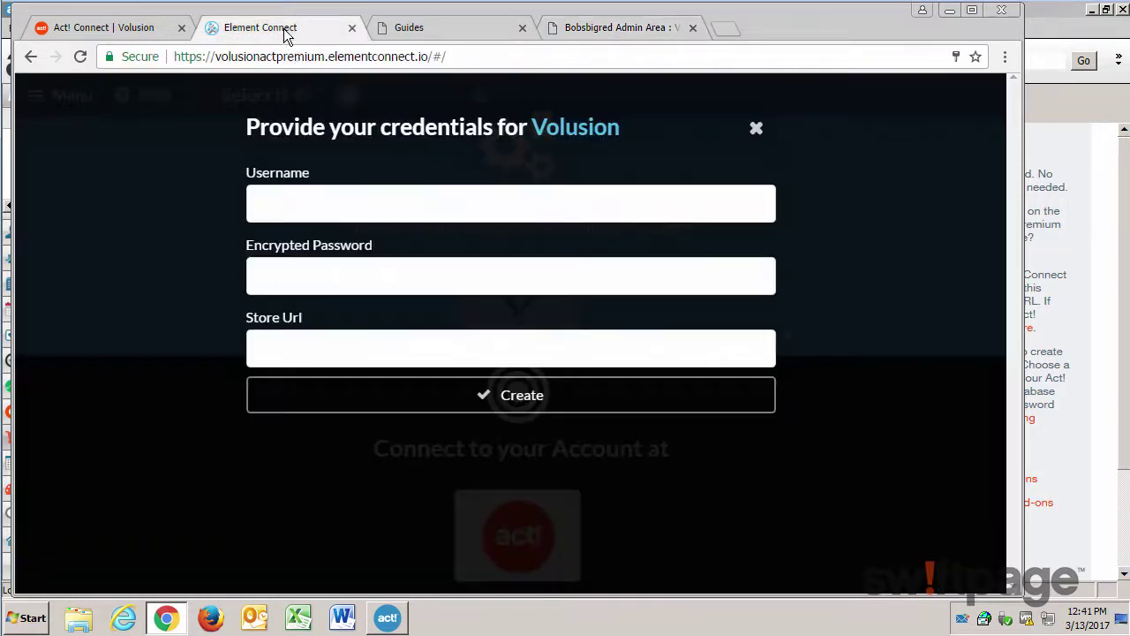
{"action": "left_click", "coordinate": [348, 206]}
{"action": "key", "text": "ctrl+v"}
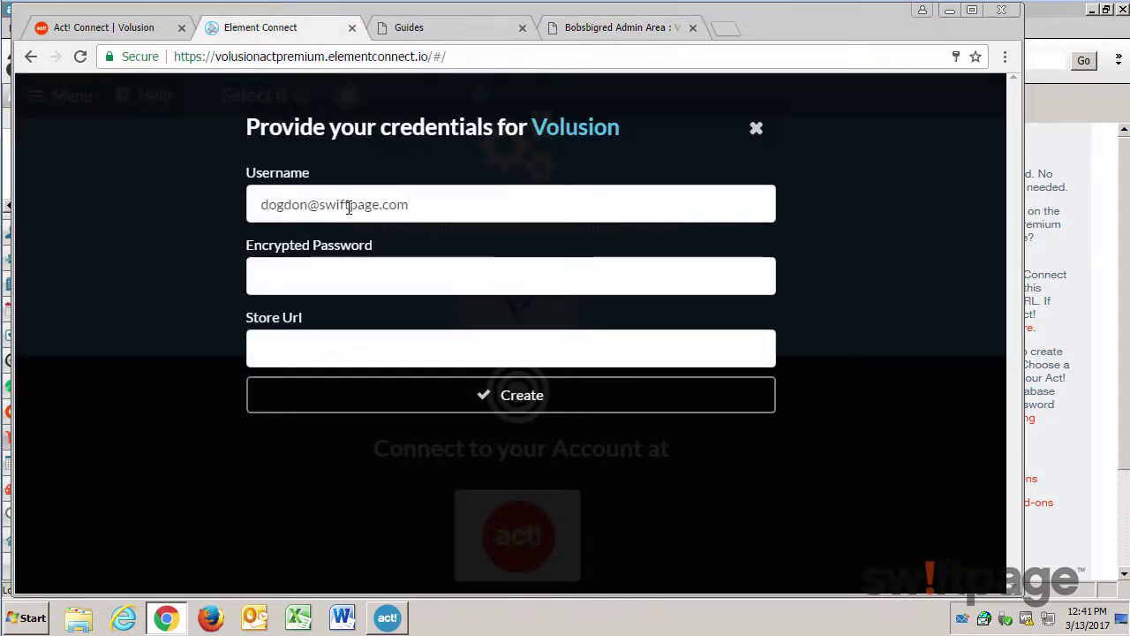
Copy the encrypted password from the store's web service URL and paste it into the Encrypted Password field of the Volusion credentials.
{"action": "left_click", "coordinate": [362, 276]}
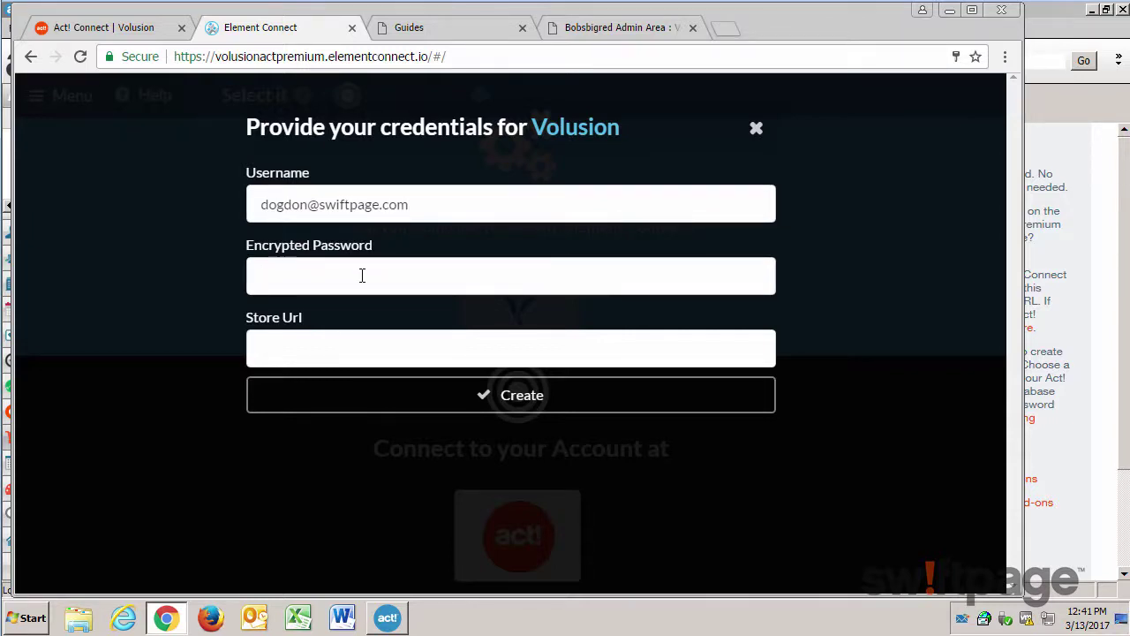
{"action": "left_click", "coordinate": [592, 30]}
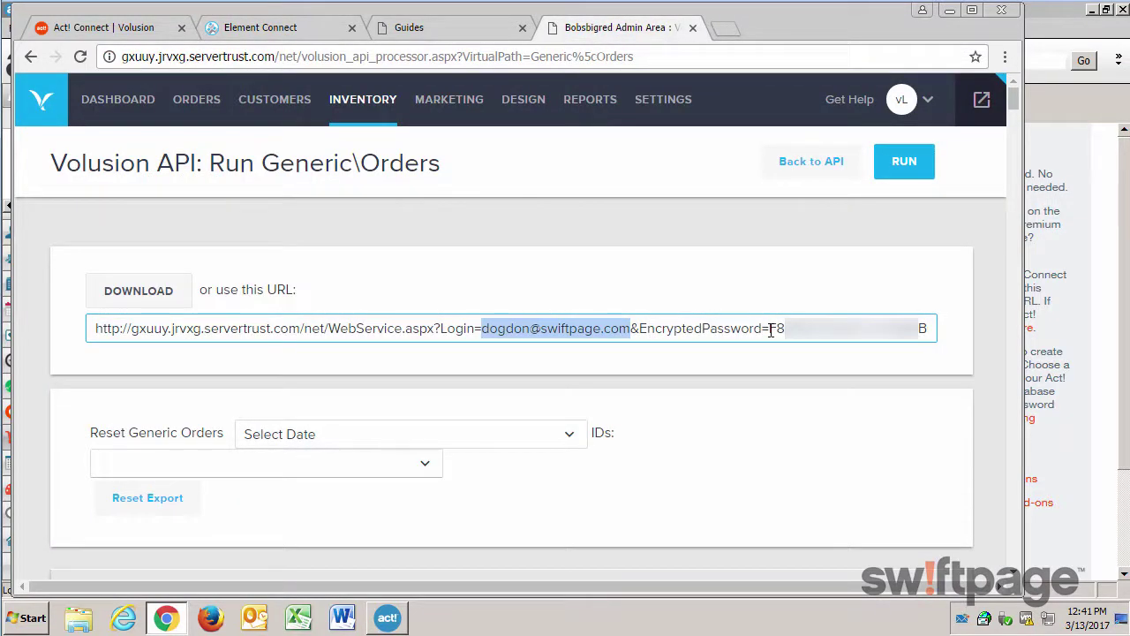
{"action": "mouse_move", "coordinate": [770, 329]}
{"action": "left_mouse_down"}
{"action": "mouse_move", "coordinate": [924, 326]}
{"action": "mouse_move", "coordinate": [769, 321]}
{"action": "mouse_move", "coordinate": [755, 342]}
{"action": "left_mouse_up"}
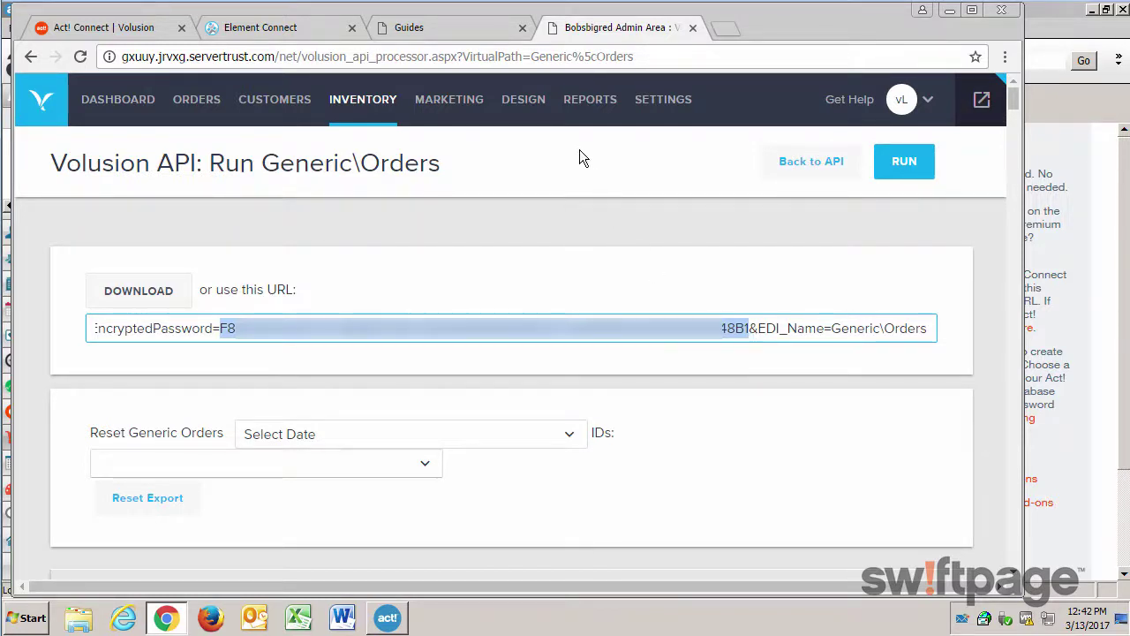
{"action": "left_click", "coordinate": [272, 32]}
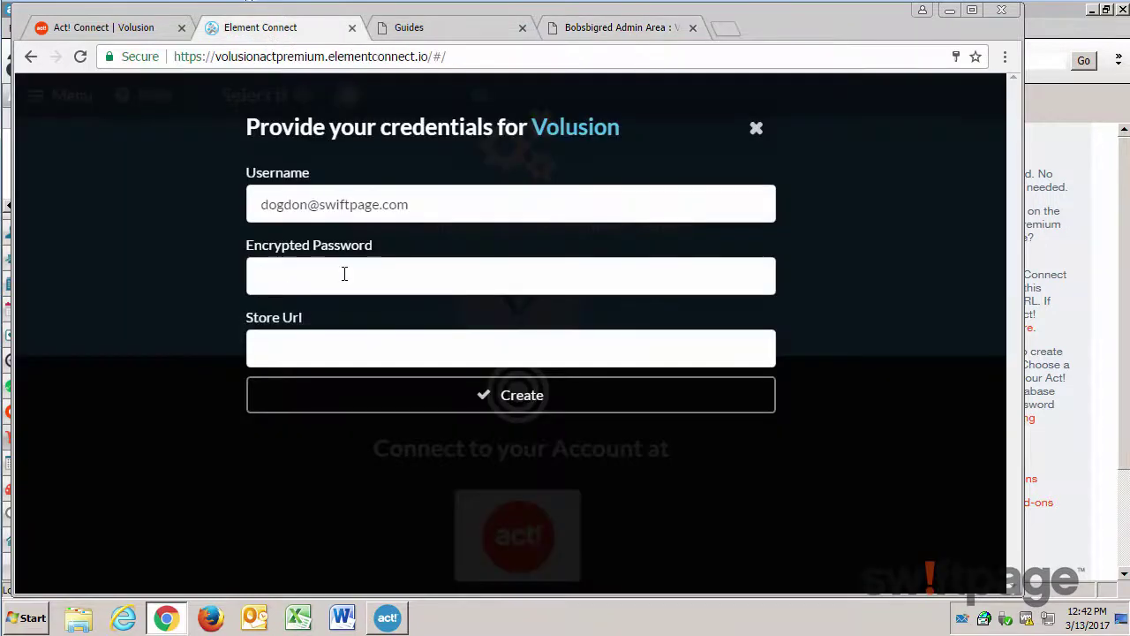
{"action": "key", "text": "ctrl+v"}
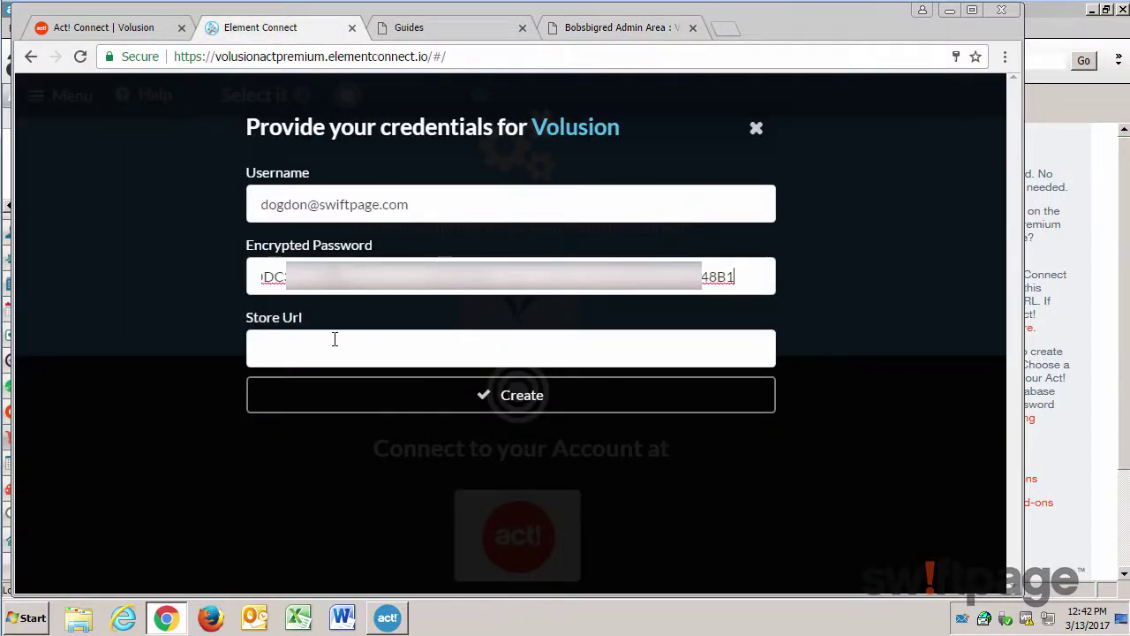
{"action": "left_click", "coordinate": [631, 29]}
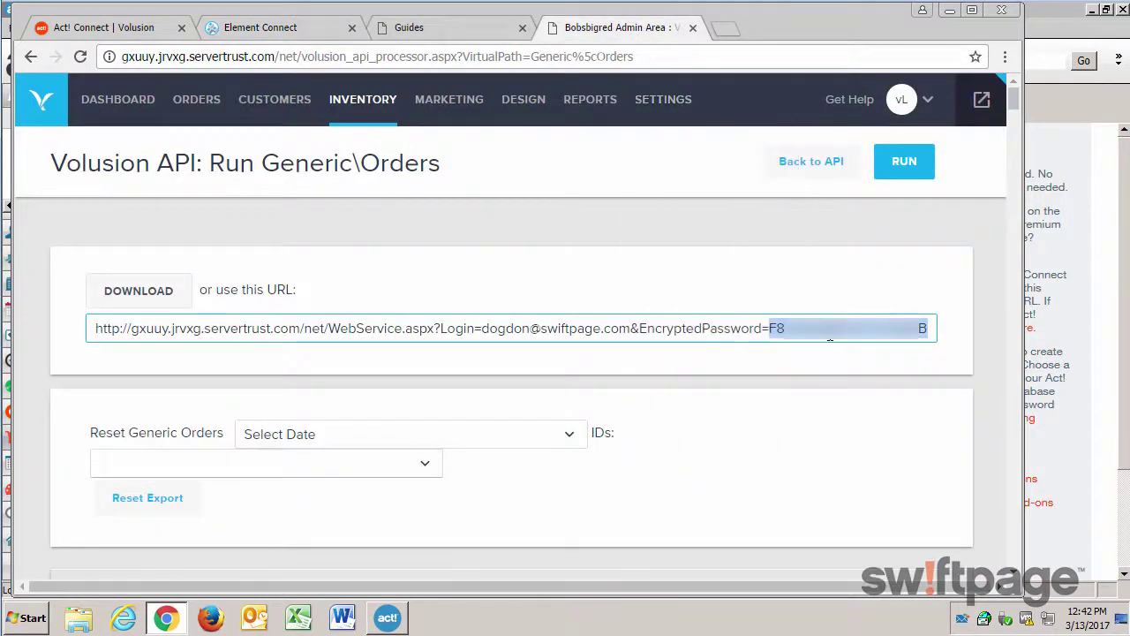
{"action": "key", "text": "Home"}
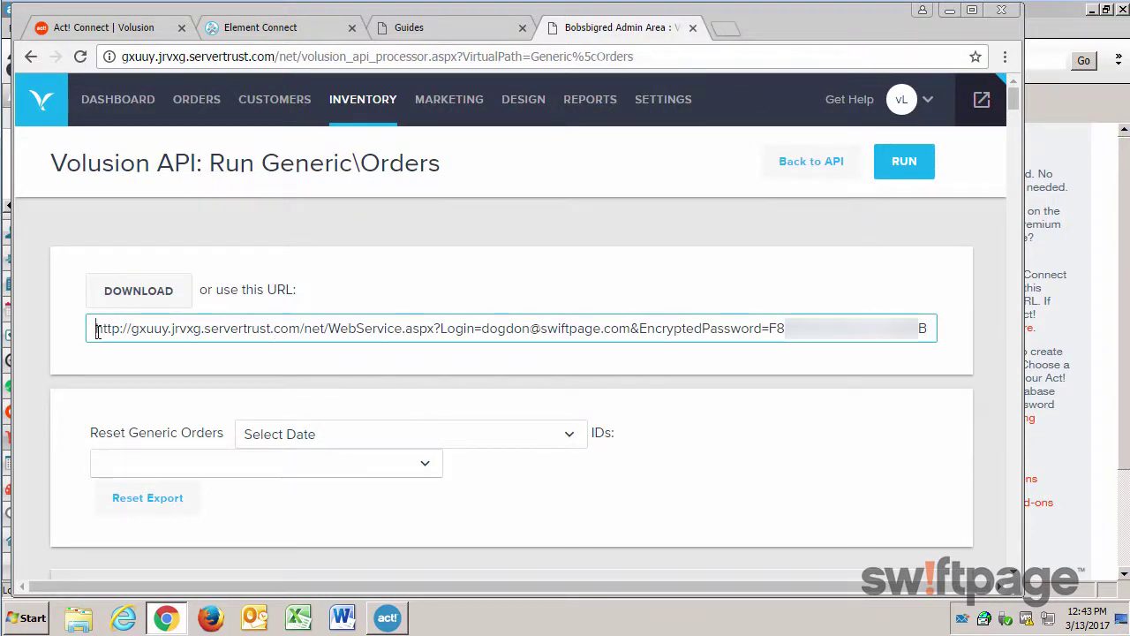
{"action": "left_click_drag", "start_coordinate": [97, 332], "coordinate": [301, 334]}
{"action": "key", "text": "ctrl+c"}
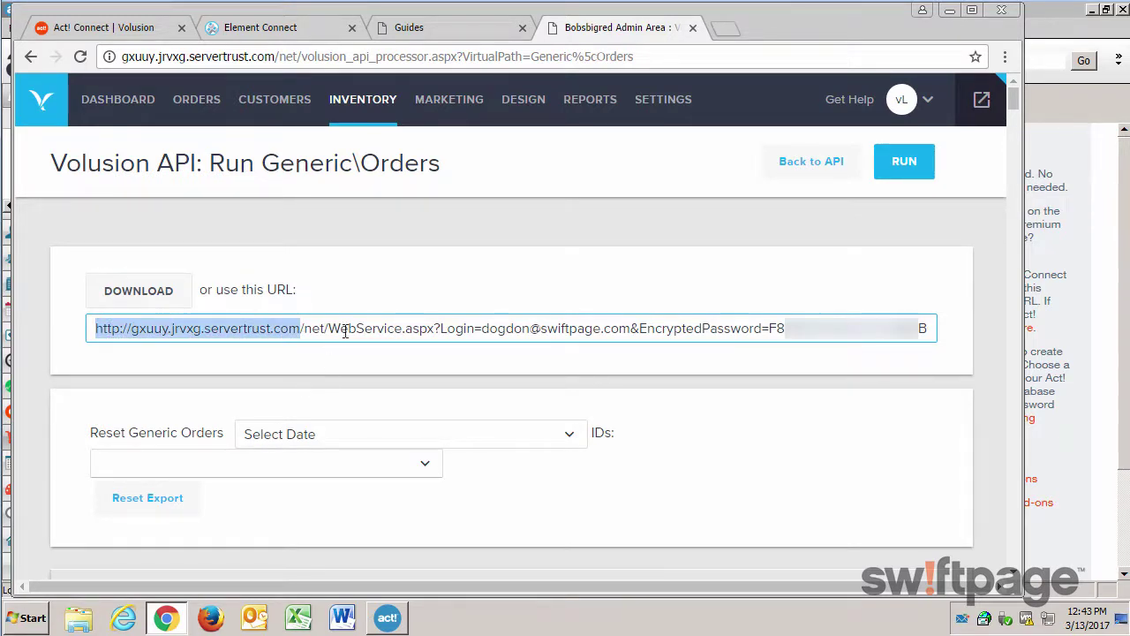
{"action": "left_click", "coordinate": [279, 24]}
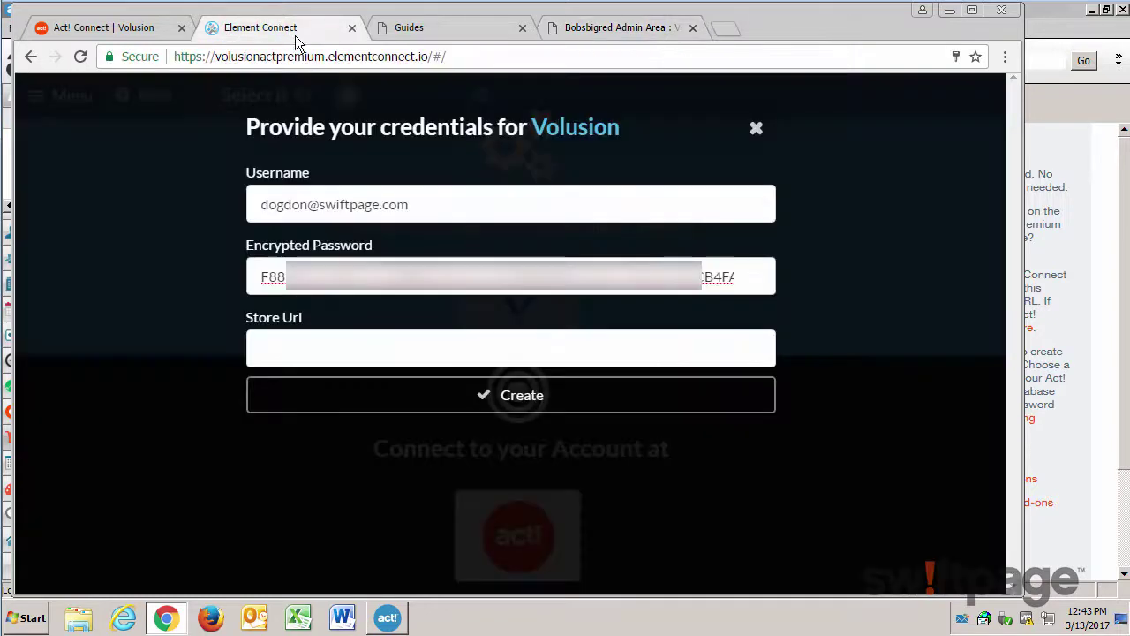
{"action": "left_click", "coordinate": [352, 349]}
{"action": "key", "text": "ctrl+v"}
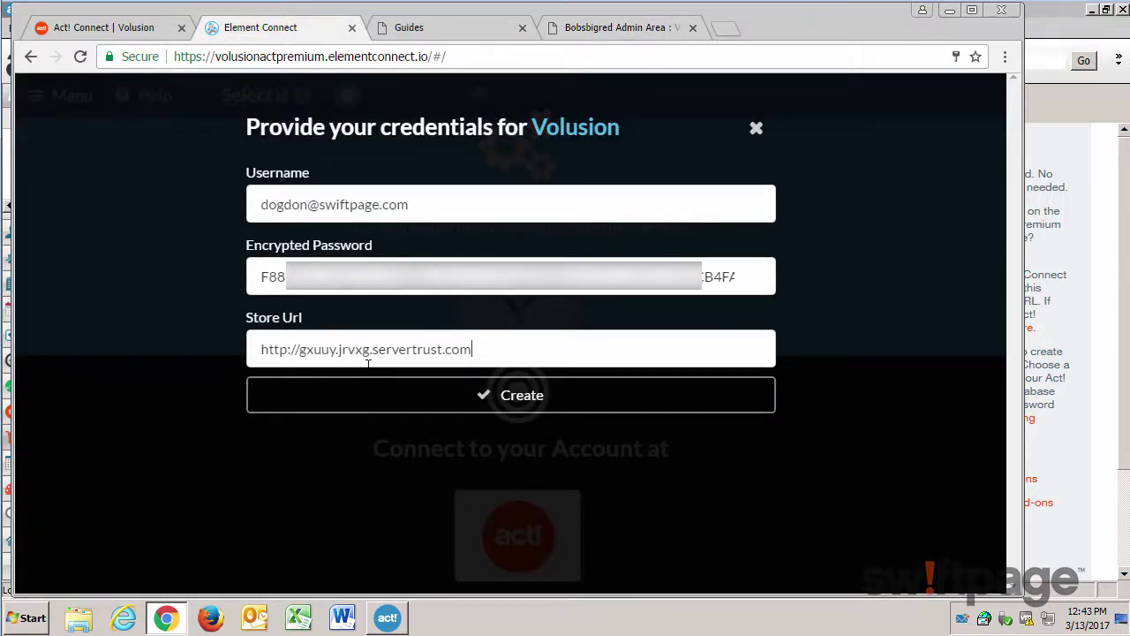
{"action": "left_click", "coordinate": [517, 399]}
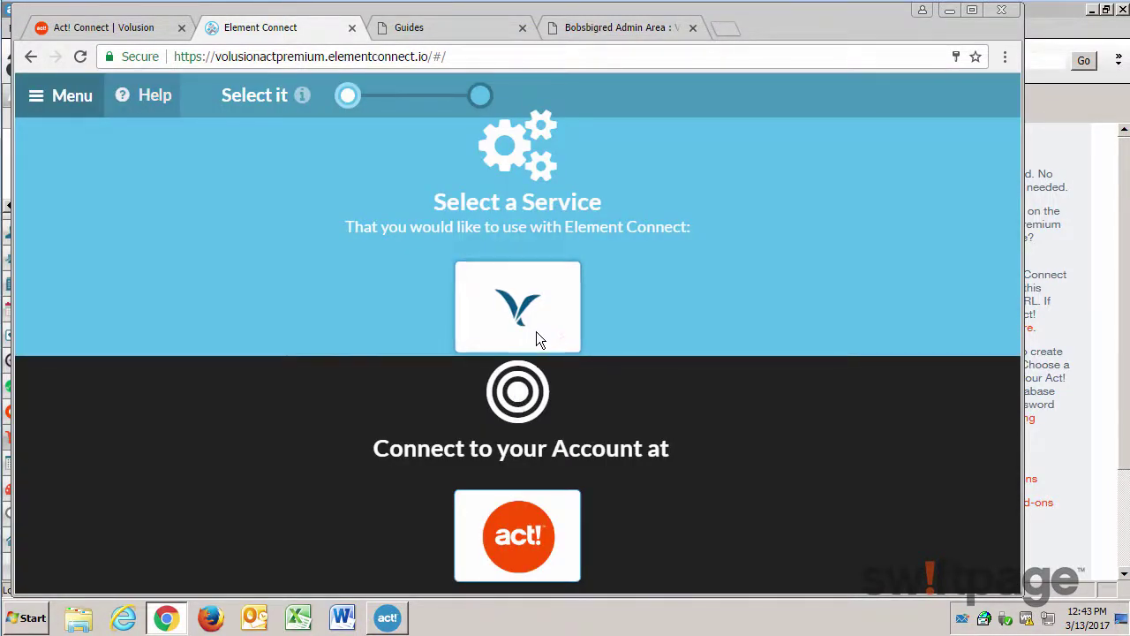
Pair the Volusion service with the Act! account and create the Volusion to ActPremium formula from its template.
{"action": "mouse_move", "coordinate": [538, 327]}
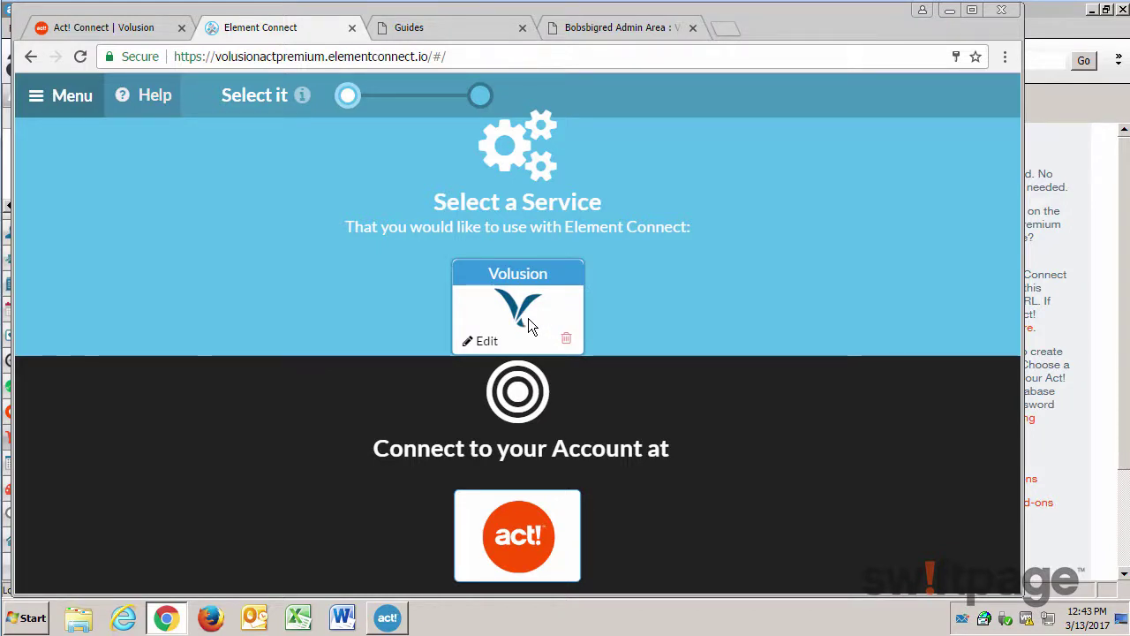
{"action": "left_click", "coordinate": [518, 313]}
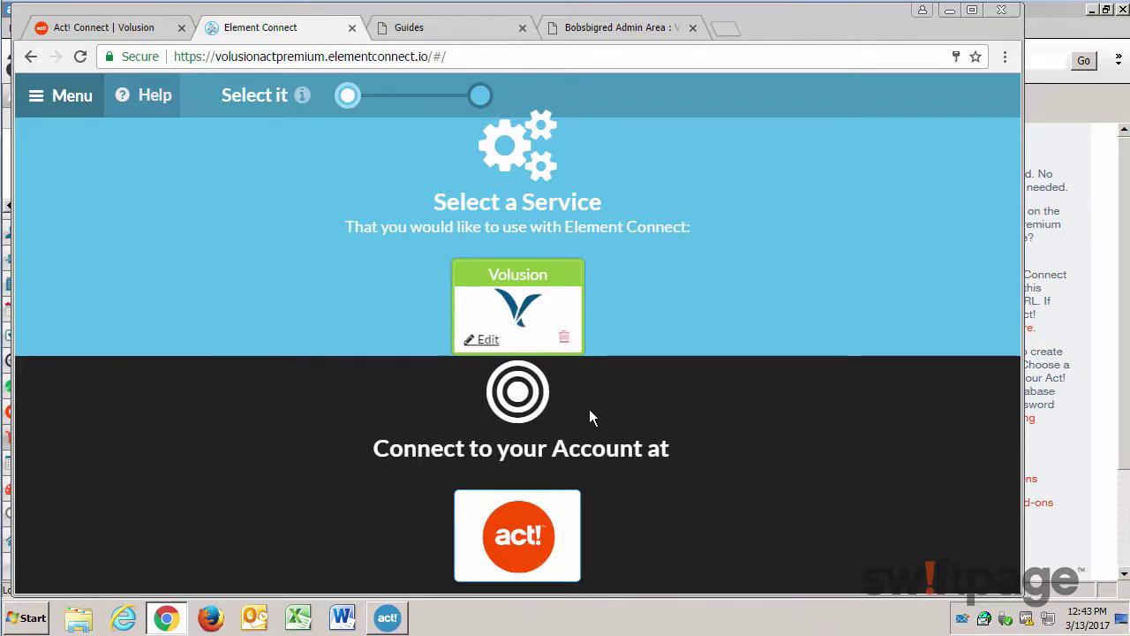
{"action": "left_click", "coordinate": [517, 547]}
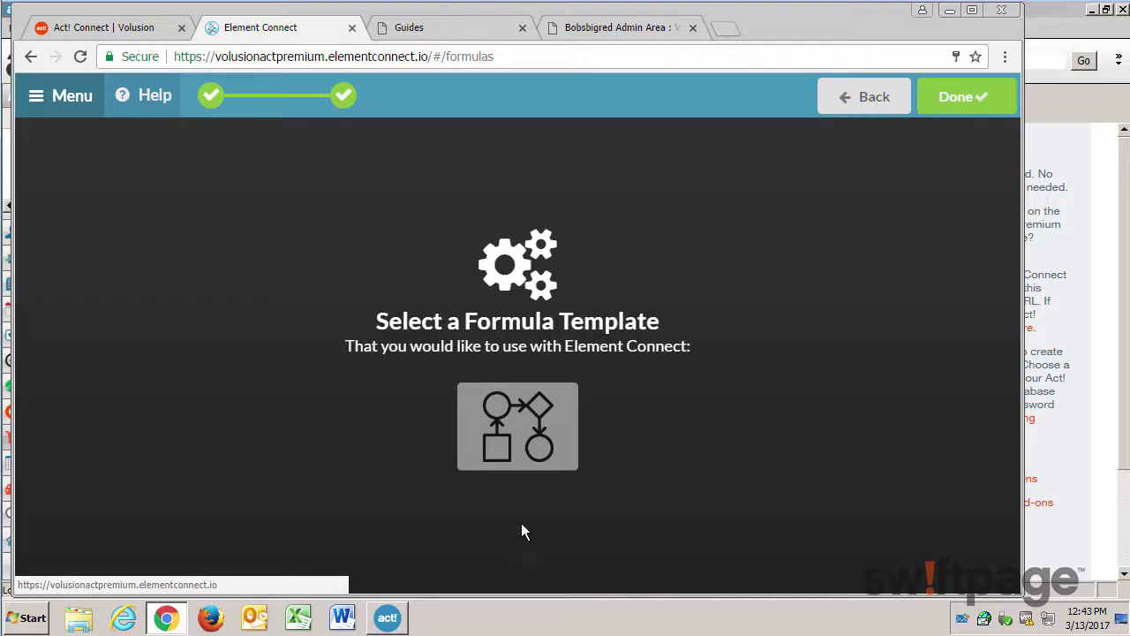
{"action": "left_click", "coordinate": [522, 442]}
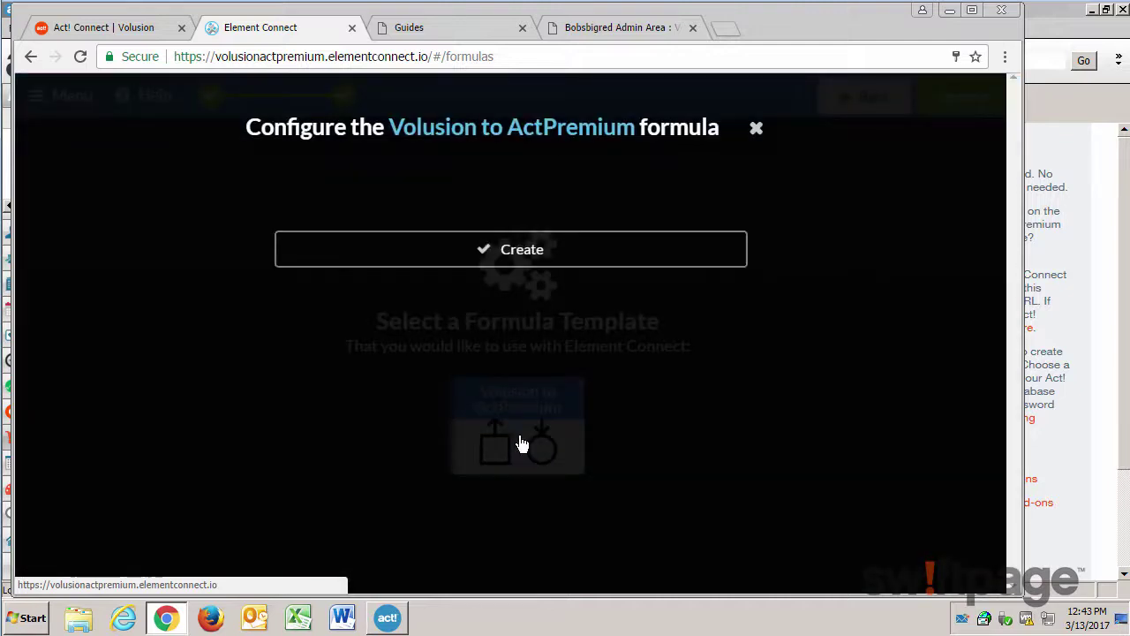
{"action": "left_click", "coordinate": [525, 261]}
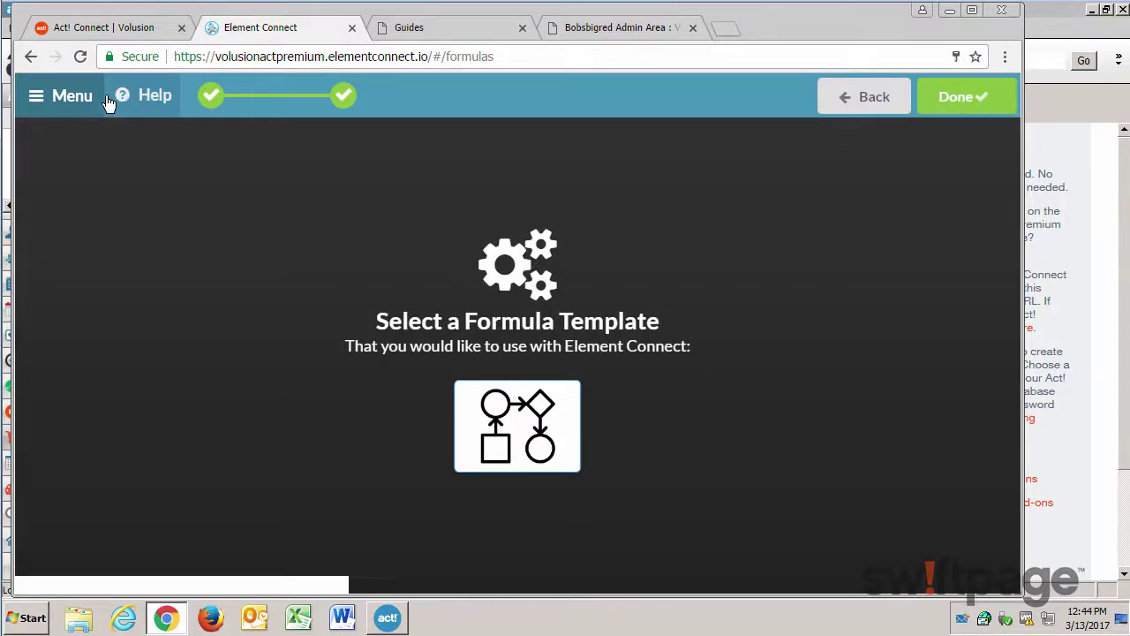
Open the Element Connect history and check the status of the Volusion to ActPremium formula instance.
{"action": "left_click", "coordinate": [75, 102]}
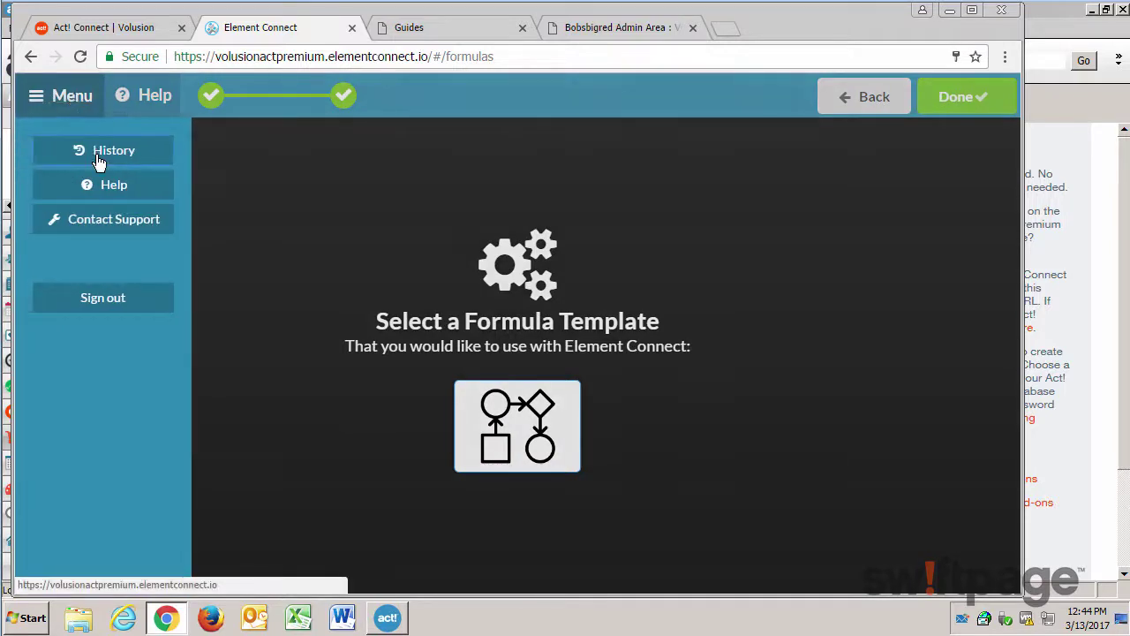
{"action": "left_click", "coordinate": [96, 161]}
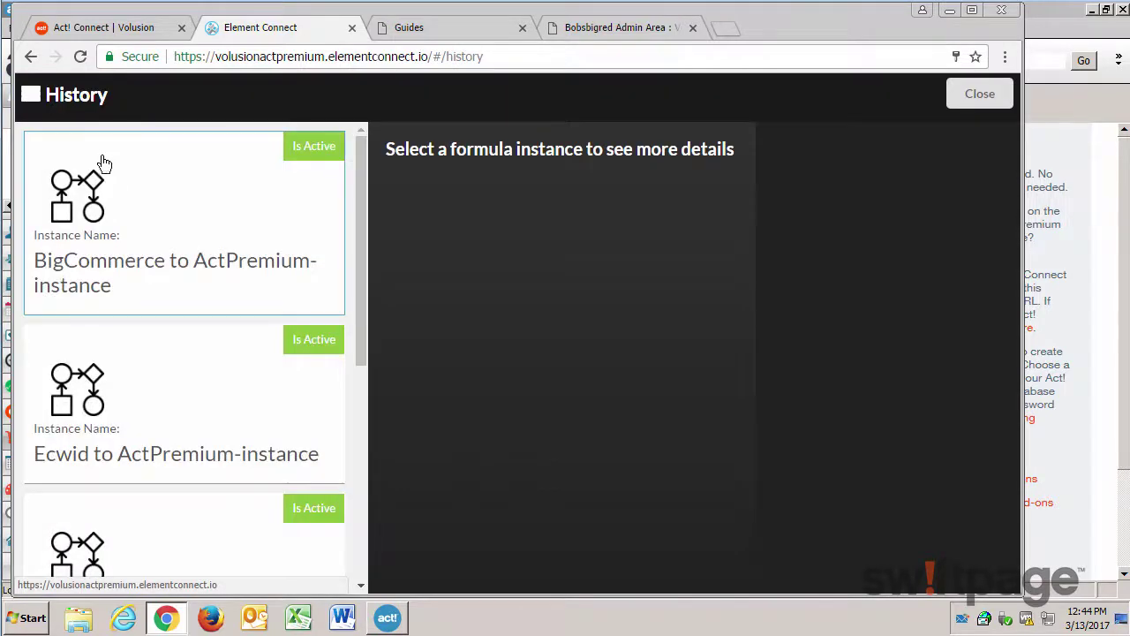
{"action": "scroll", "coordinate": [155, 231], "scroll_direction": "down", "scroll_amount": 2}
{"action": "scroll", "coordinate": [158, 232], "scroll_direction": "down", "scroll_amount": 3}
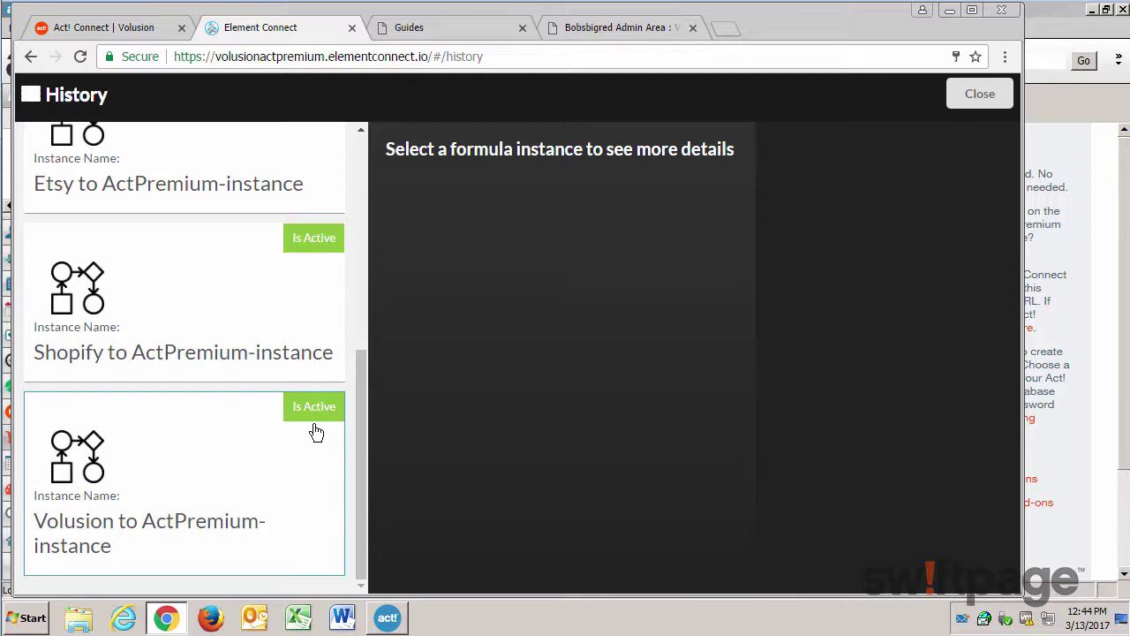
Switch to Act! Premium, open the contact record of Tractor Brewing's buyer, and view the Volusion order entry in its history.
{"action": "left_click", "coordinate": [402, 625]}
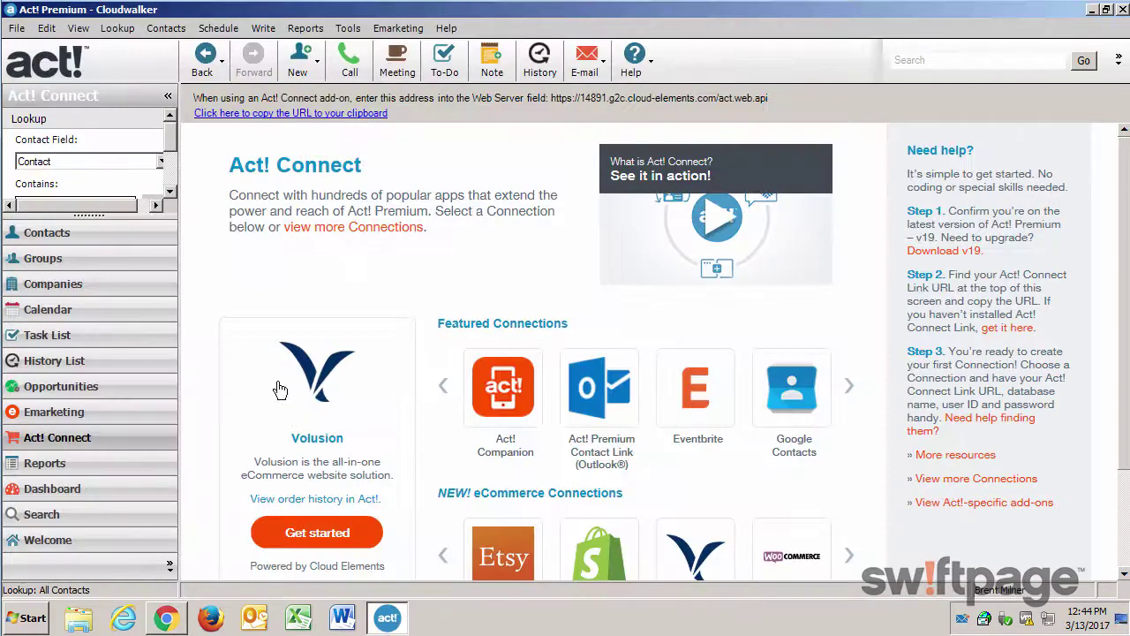
{"action": "left_click", "coordinate": [60, 236]}
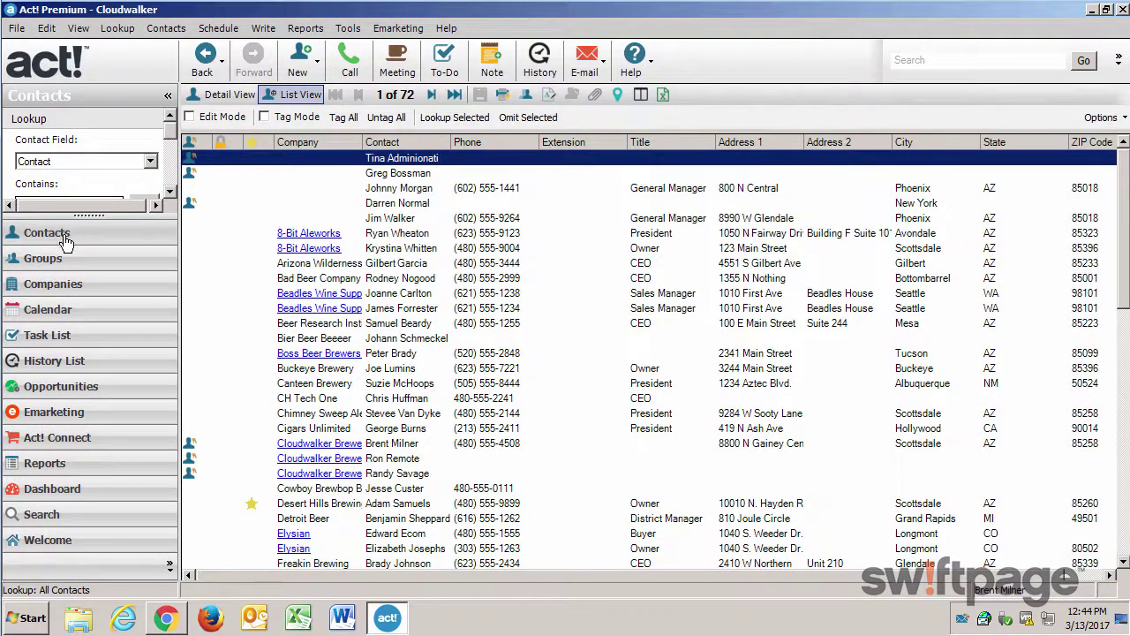
{"action": "left_click", "coordinate": [398, 385]}
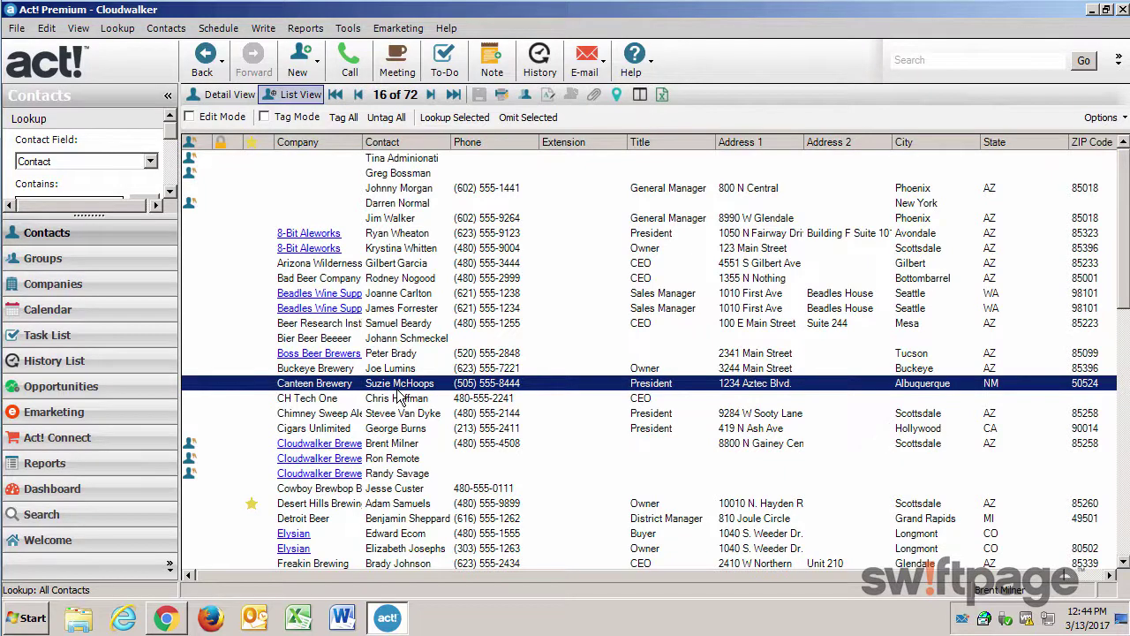
{"action": "scroll", "coordinate": [397, 398], "scroll_direction": "down", "scroll_amount": 3}
{"action": "scroll", "coordinate": [397, 398], "scroll_direction": "down", "scroll_amount": 12}
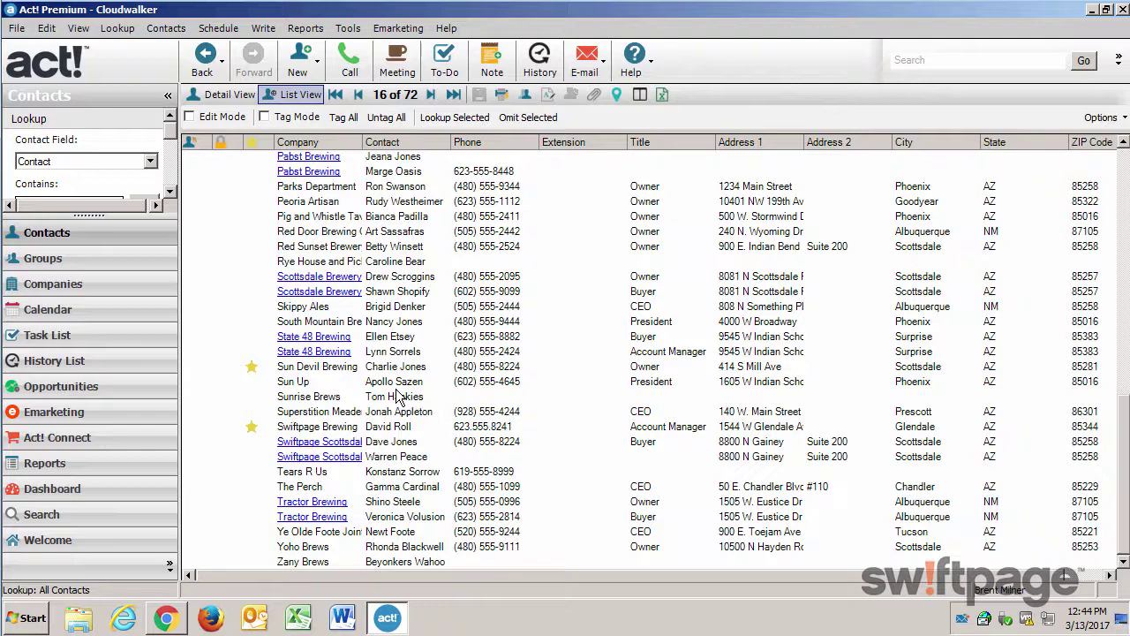
{"action": "double_click", "coordinate": [428, 518]}
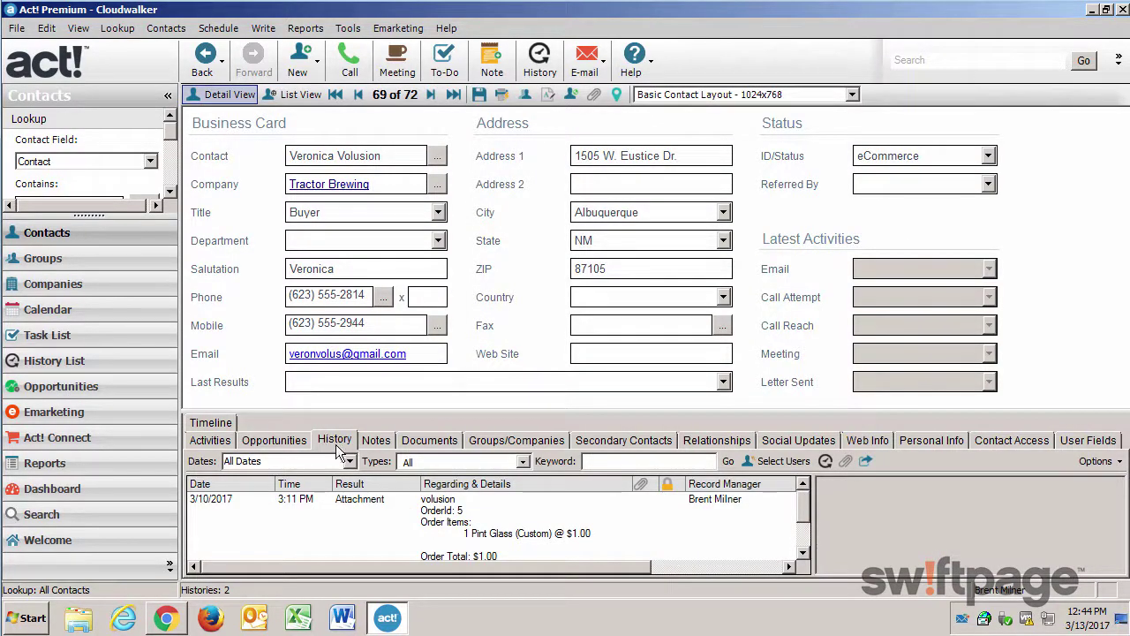
{"action": "left_click", "coordinate": [432, 523]}
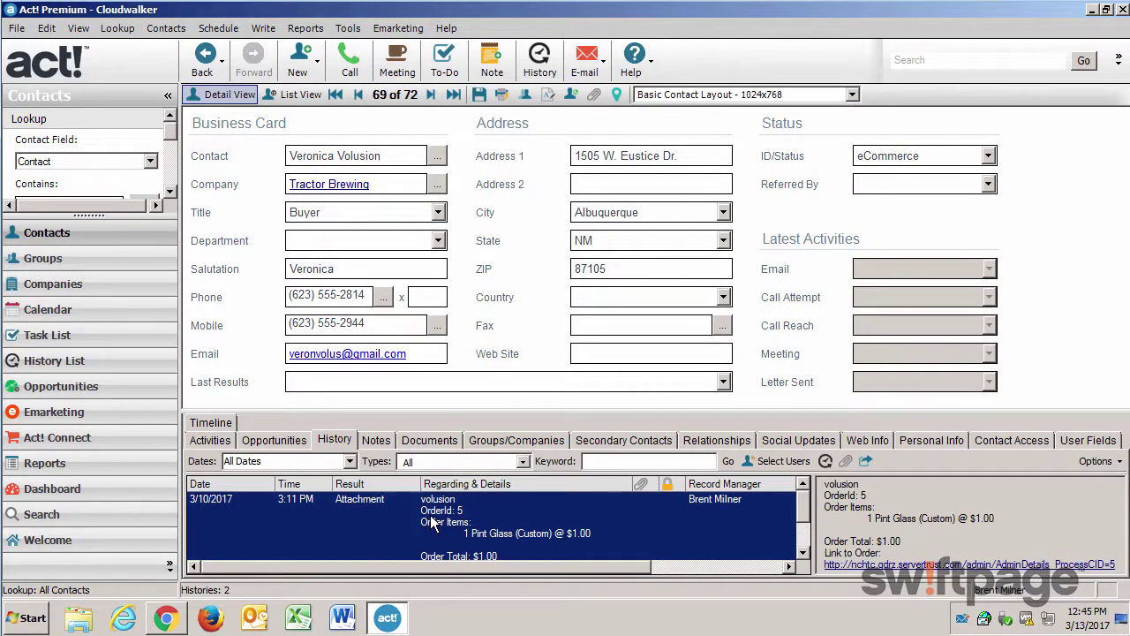